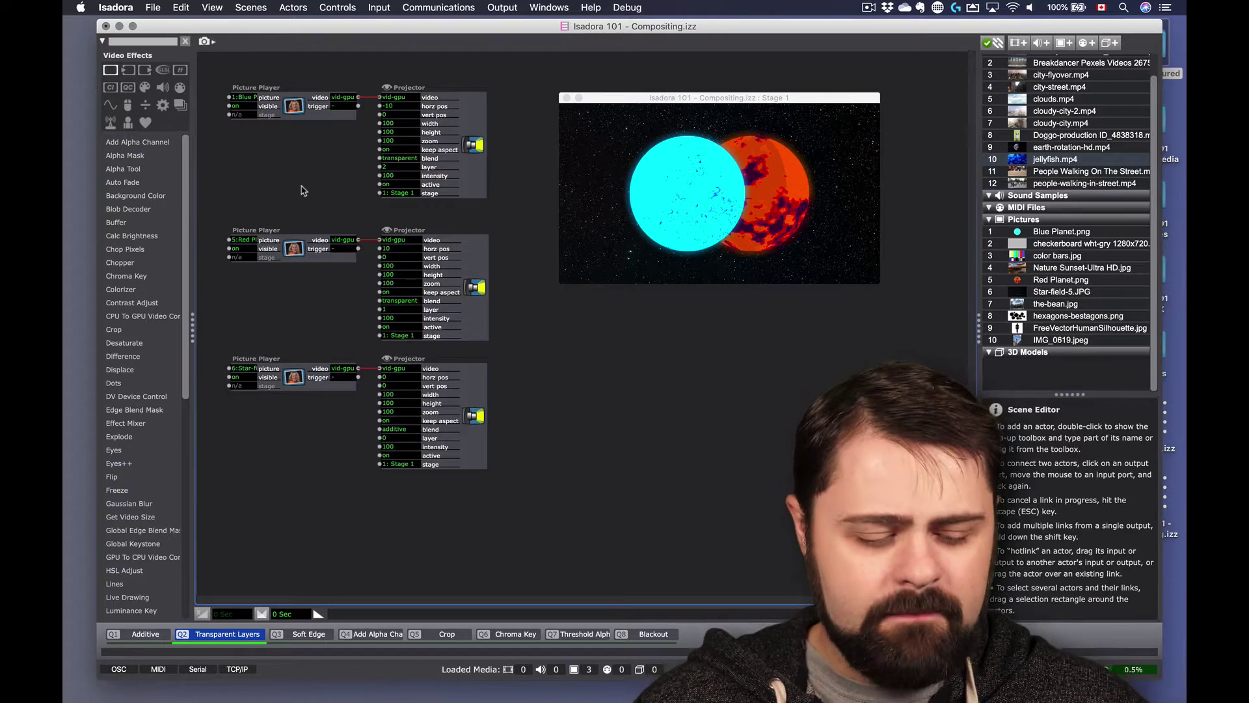
Add Nature Sunset-Ultra HD.jpg and the-bean.jpg to the Additive scene as Picture Player–Projector pairs
left_click(154, 636)
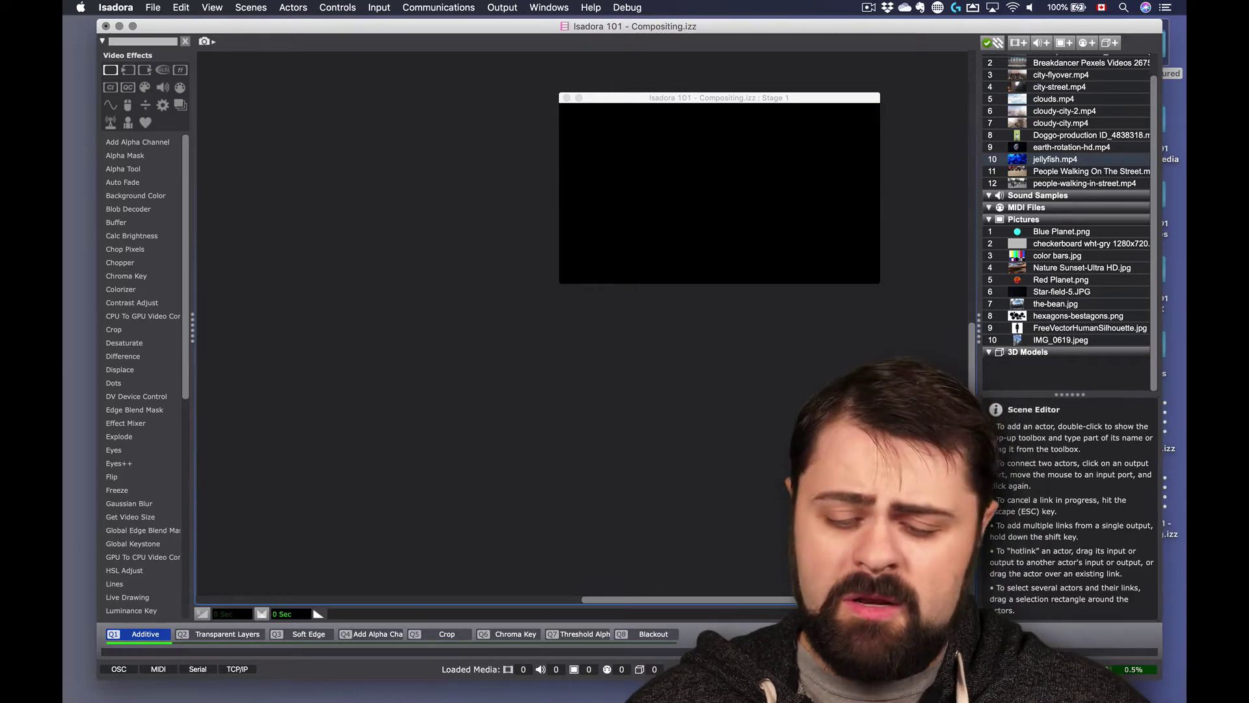
left_click(1044, 270)
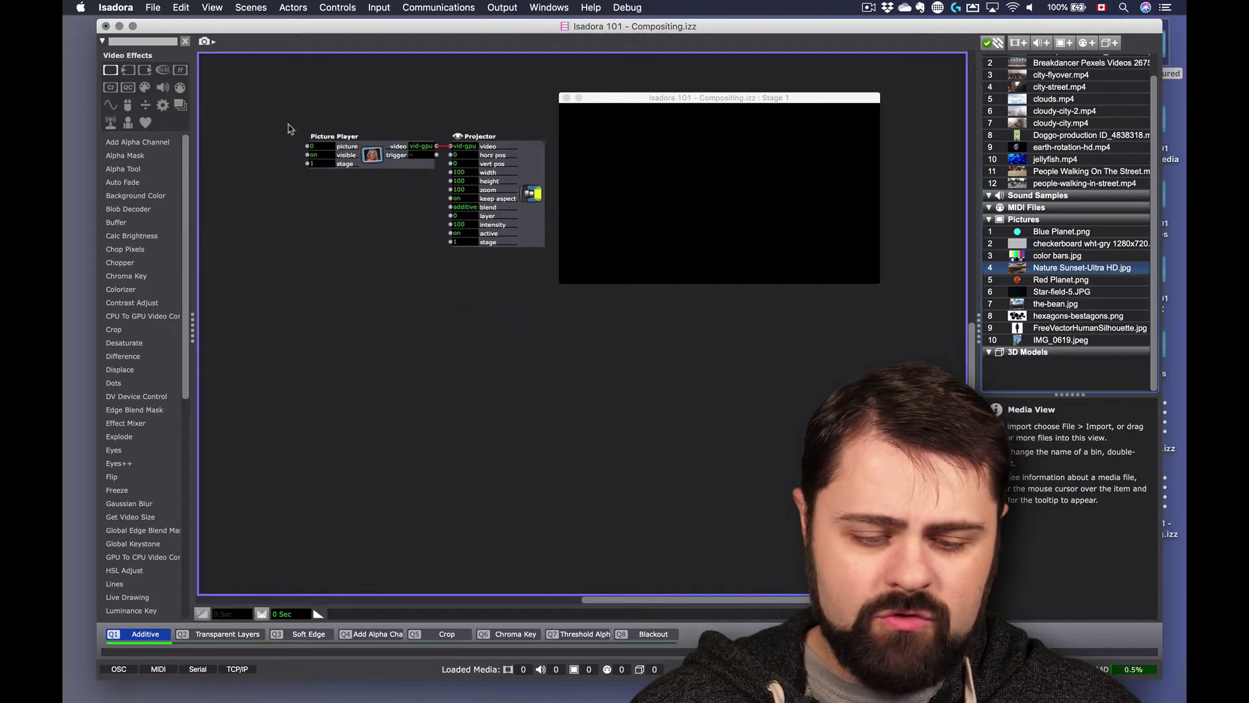
left_click_drag(169, 145, 256, 105)
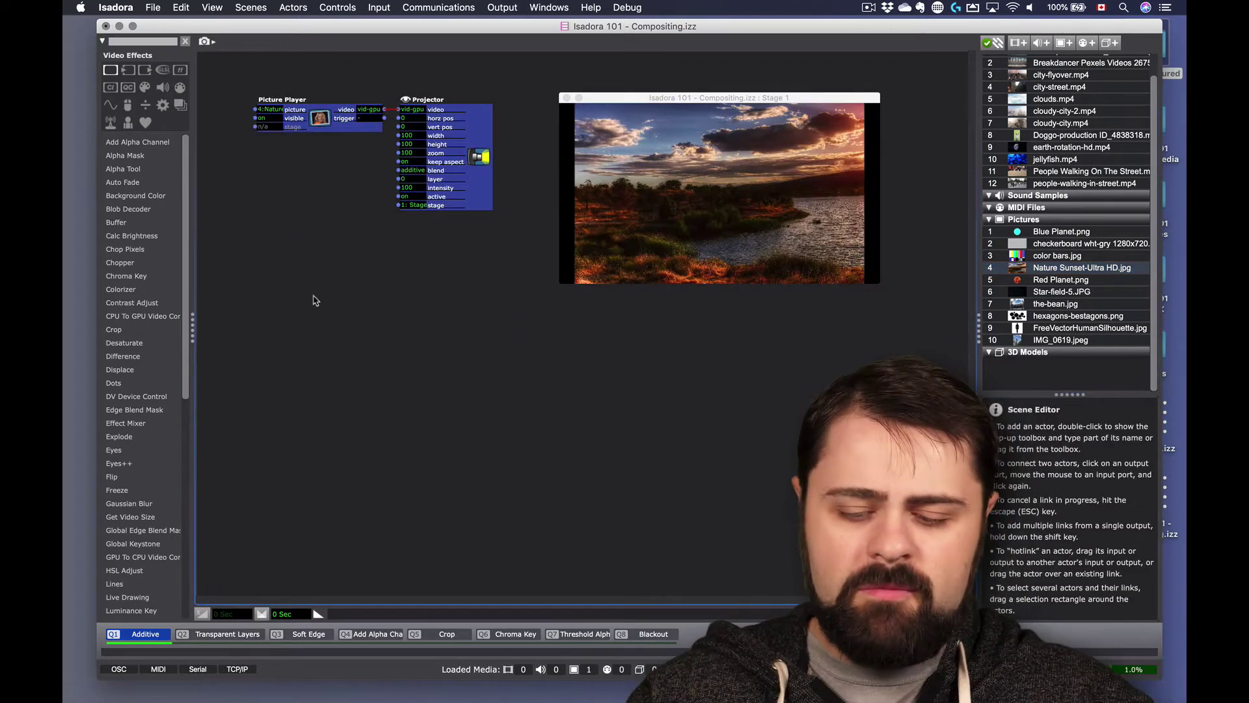
left_click(1027, 307)
mouse_move(1037, 305)
left_mouse_down()
mouse_move(363, 284)
mouse_move(269, 266)
left_mouse_up()
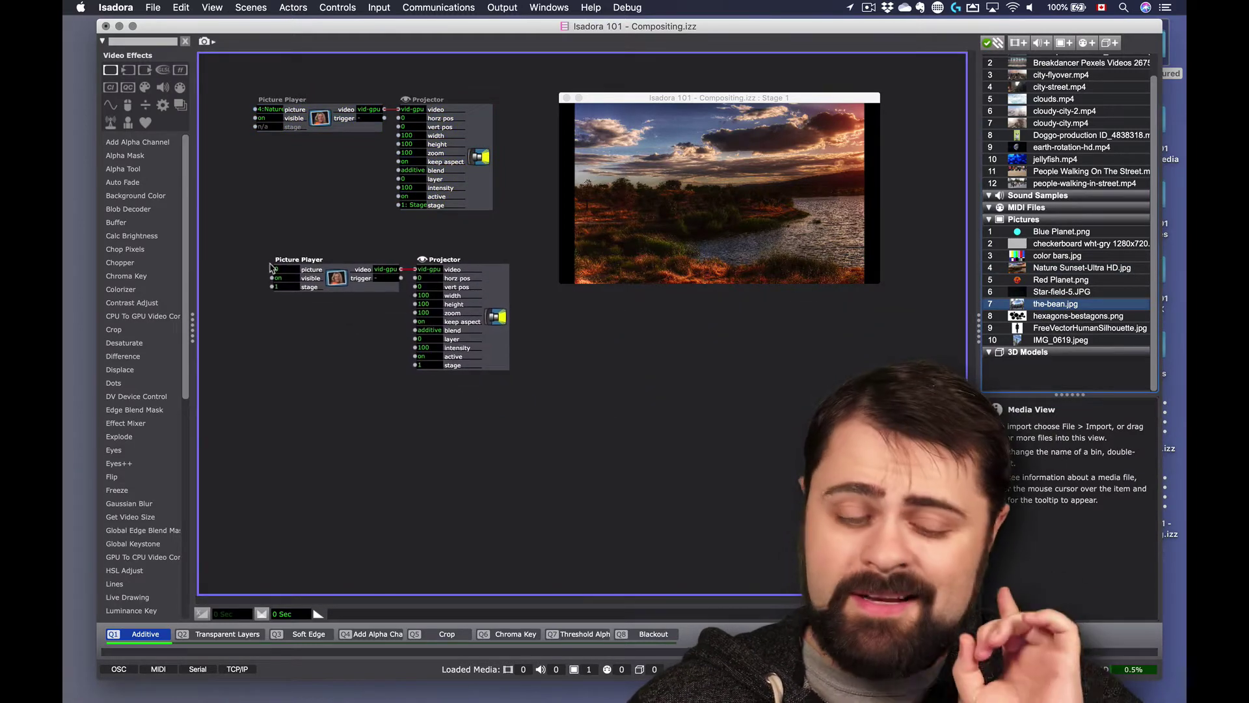
left_click_drag(269, 267, 256, 256)
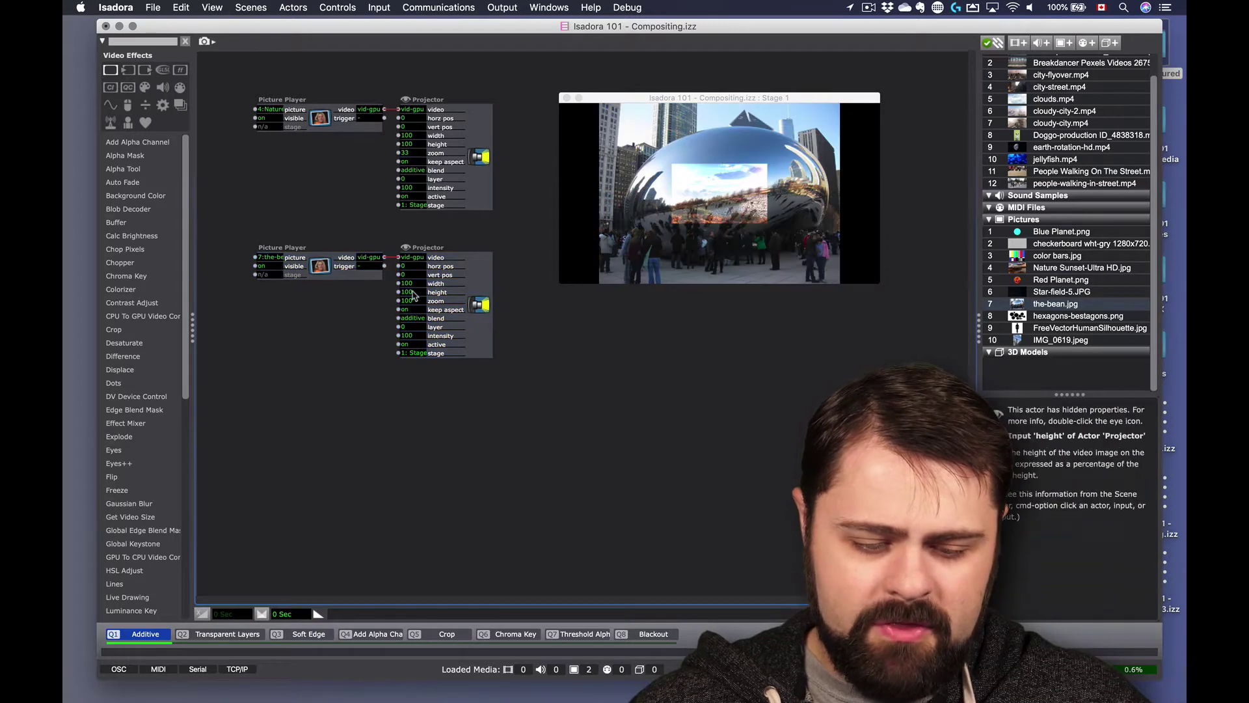
type("33")
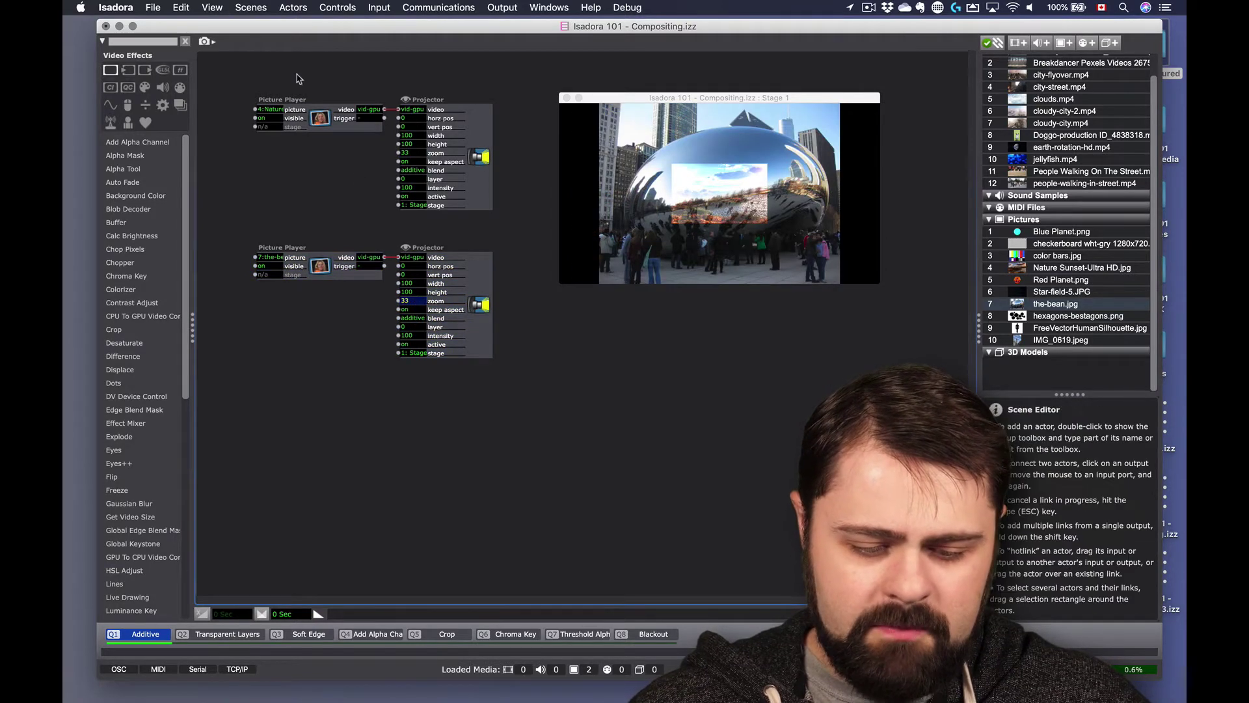
Confirm zoom 33 on the bean projector and set the sunset projector's horz pos to -30
key("Return")
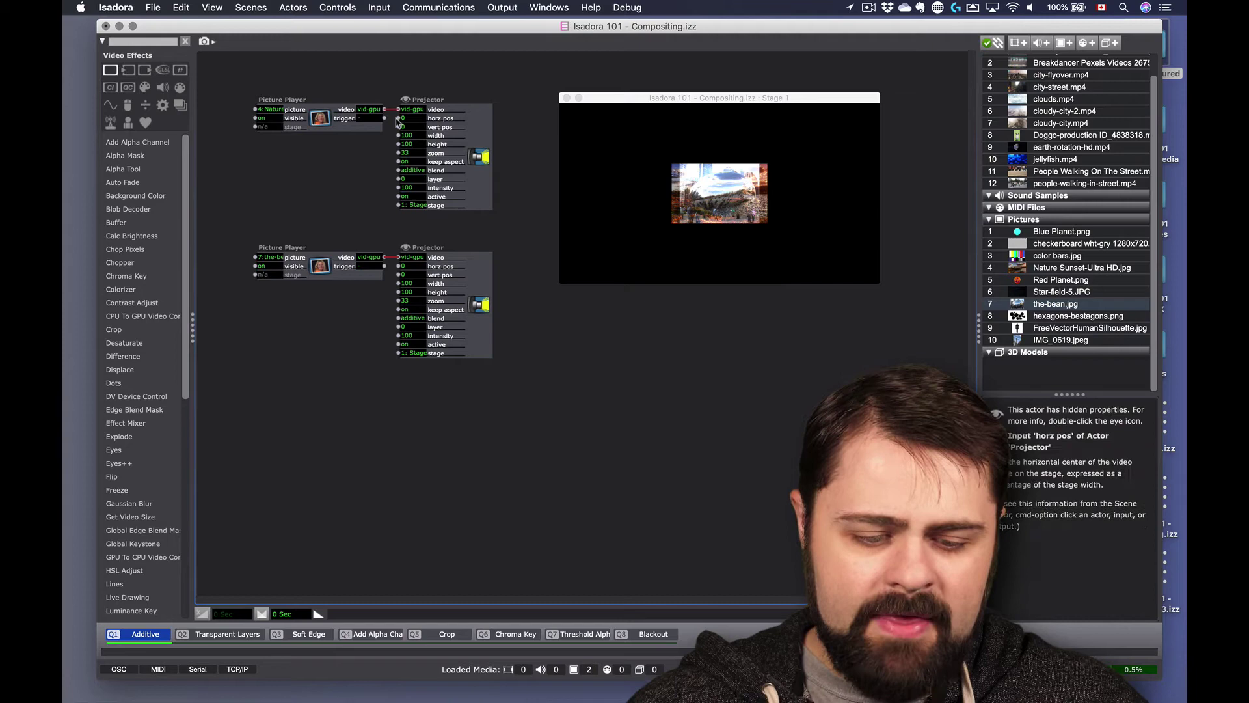
double_click(400, 119)
left_click_drag(385, 150, 387, 167)
type("-30")
left_click(327, 183)
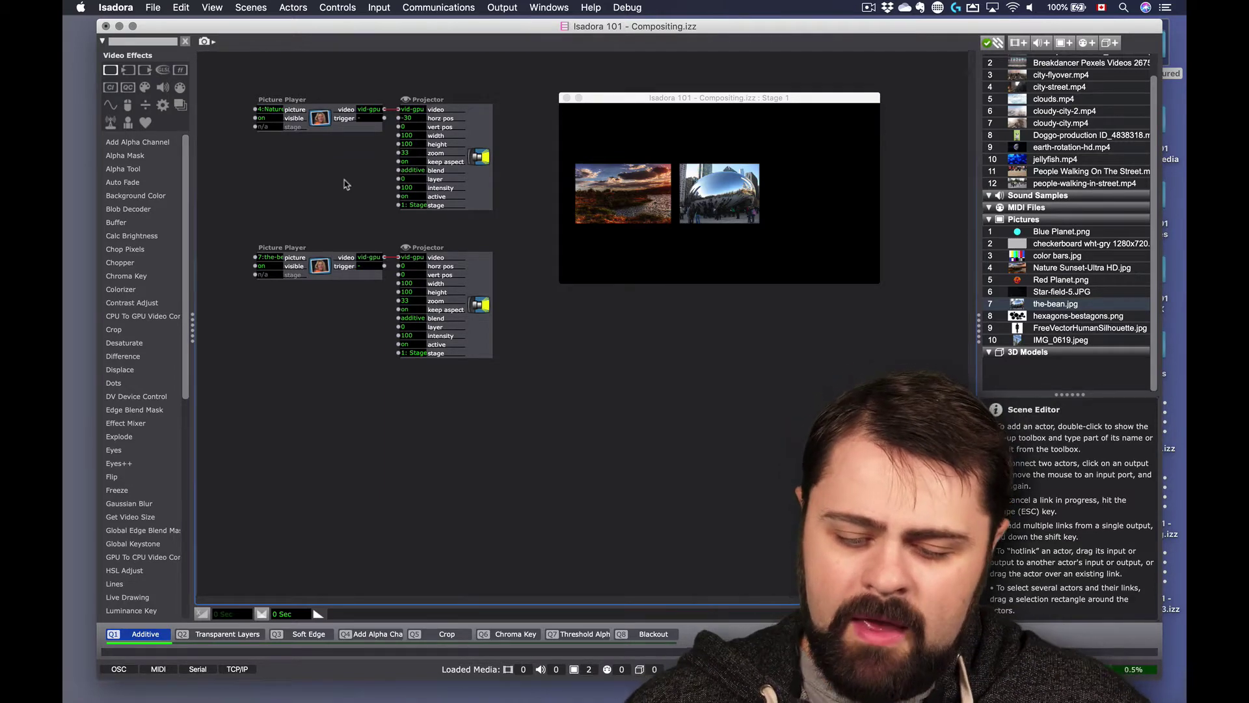
Add IMG_0619.jpeg with its projector at zoom 33 and horz pos about 22
left_click(1021, 339)
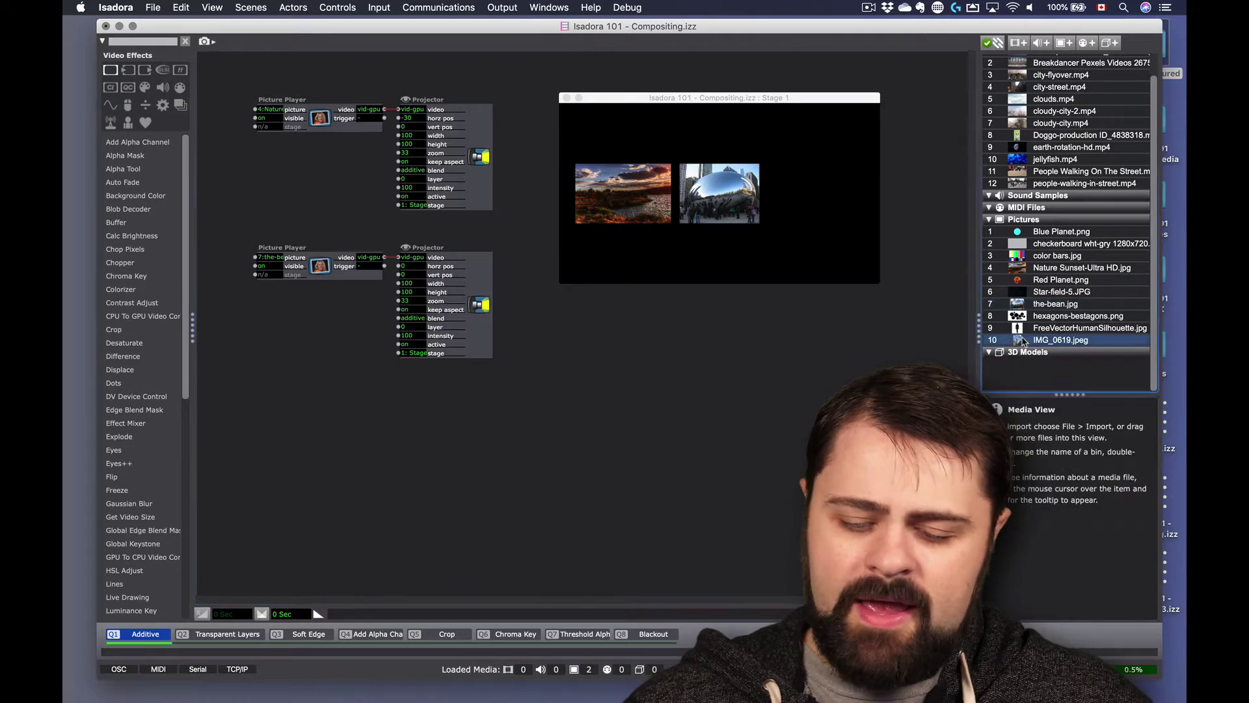
left_click_drag(1022, 340, 344, 427)
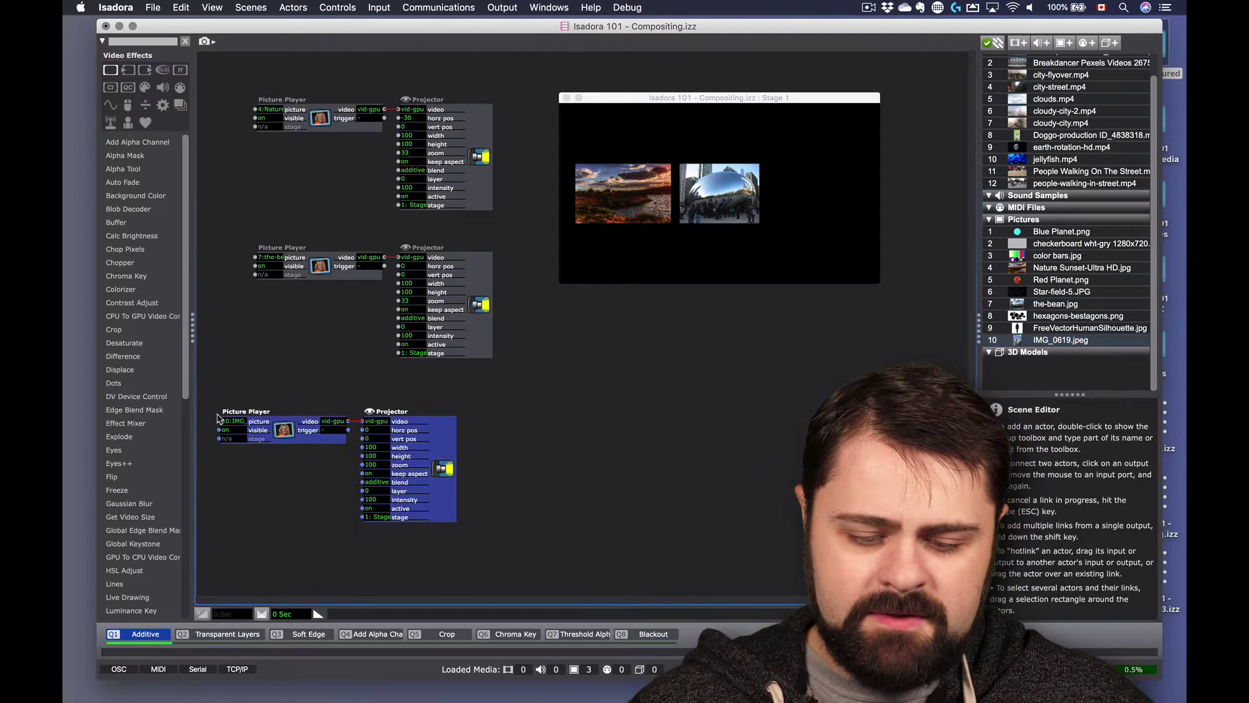
left_click(370, 465)
type("33")
key("Return")
left_click(370, 430)
type("-1")
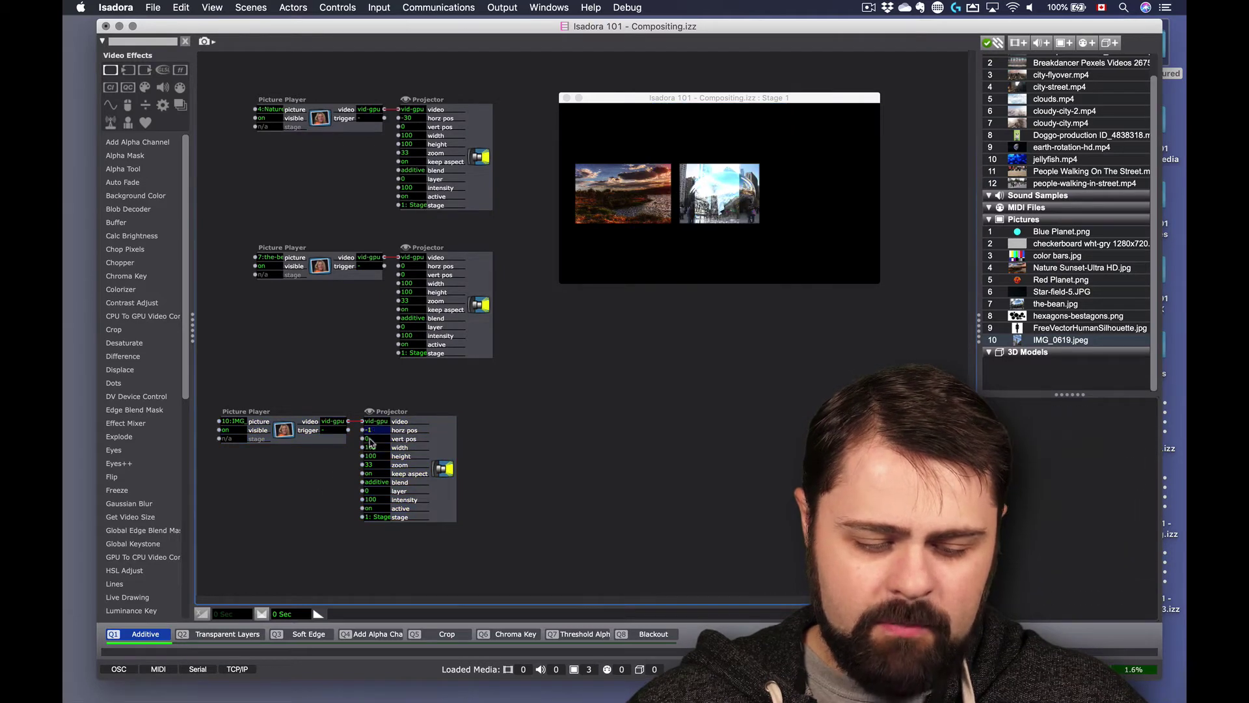
left_click_drag(369, 441, 368, 290)
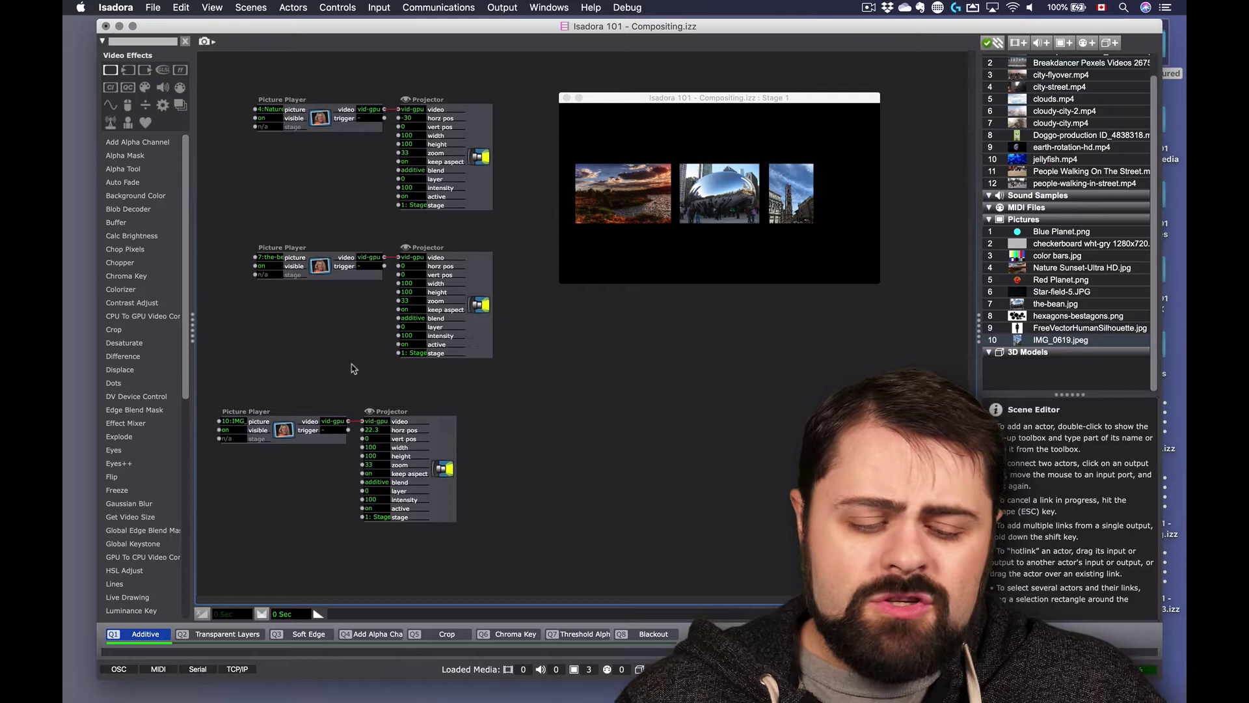
Add people-walking-in-street.mp4 with projector zoom 25 and vert pos -32.5
left_click(473, 278)
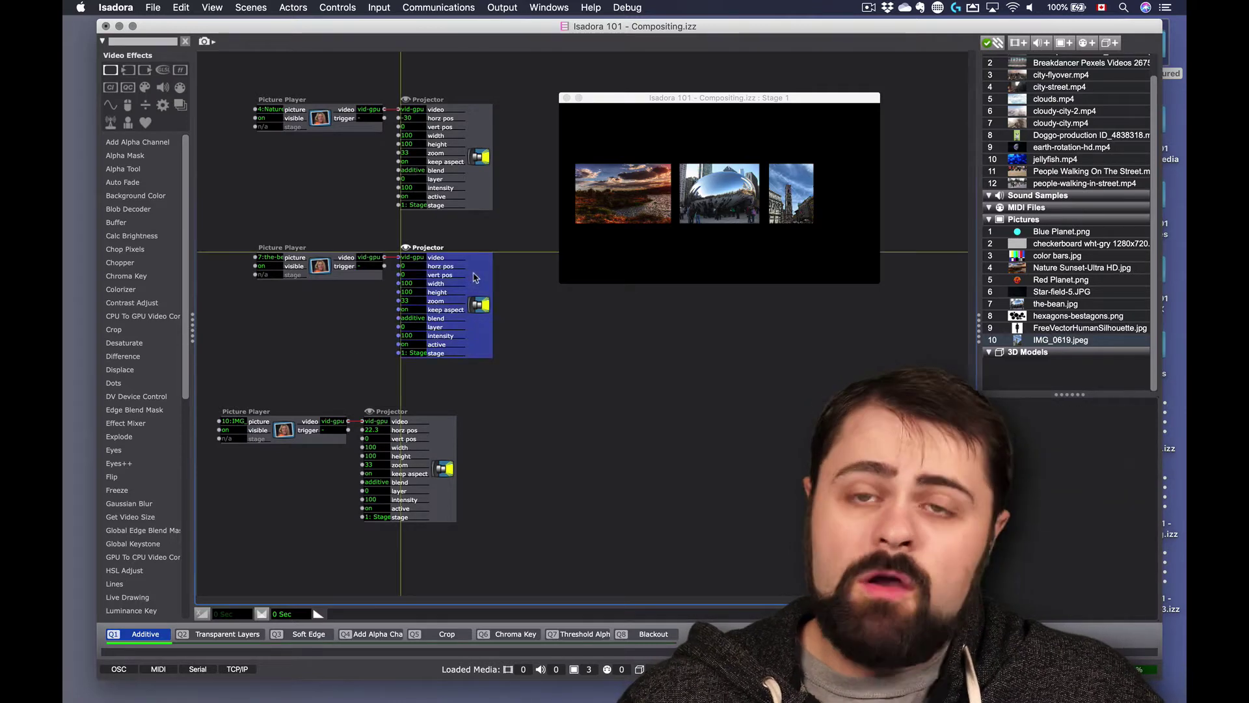
mouse_move(304, 393)
left_mouse_down()
mouse_move(414, 465)
mouse_move(467, 418)
left_mouse_up()
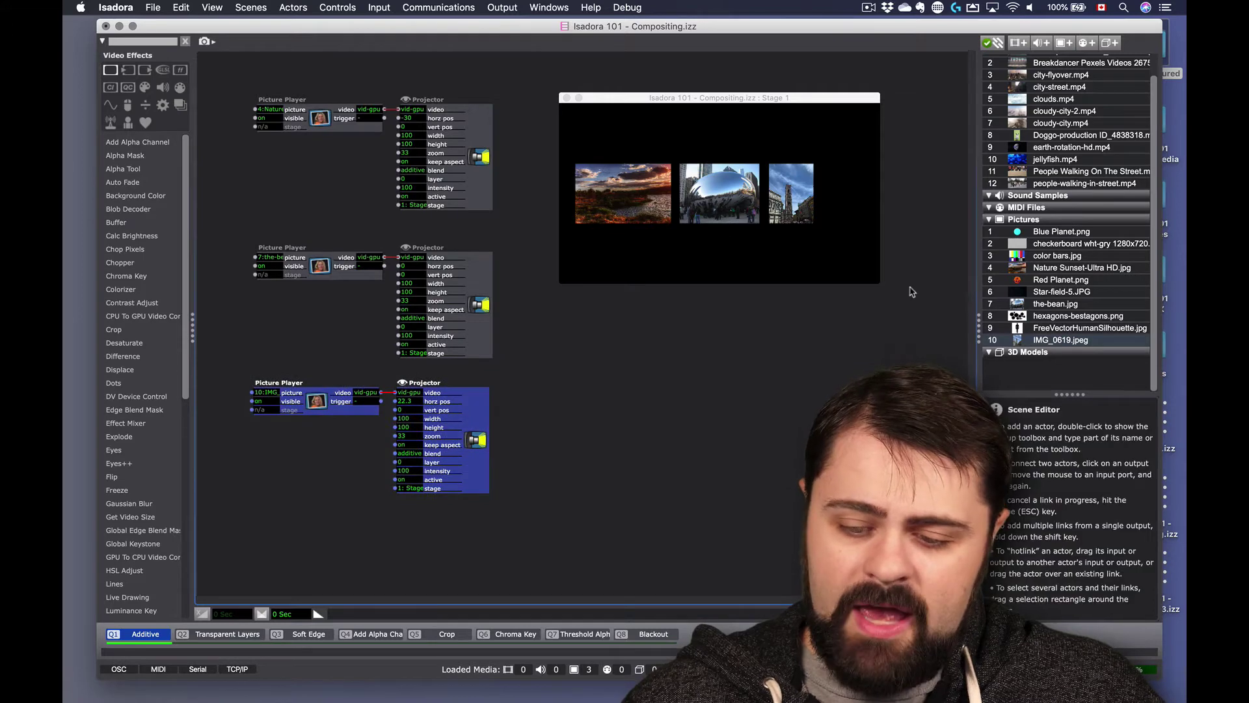
left_click(1014, 186)
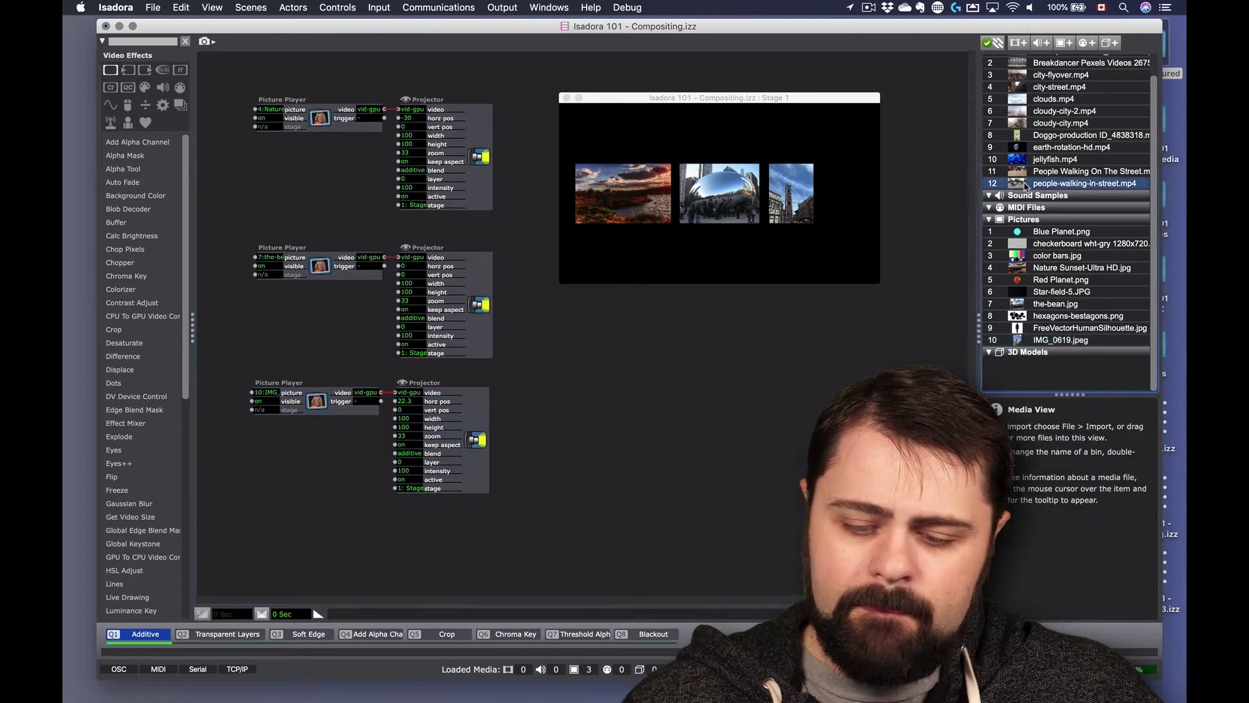
left_click_drag(1023, 185, 730, 446)
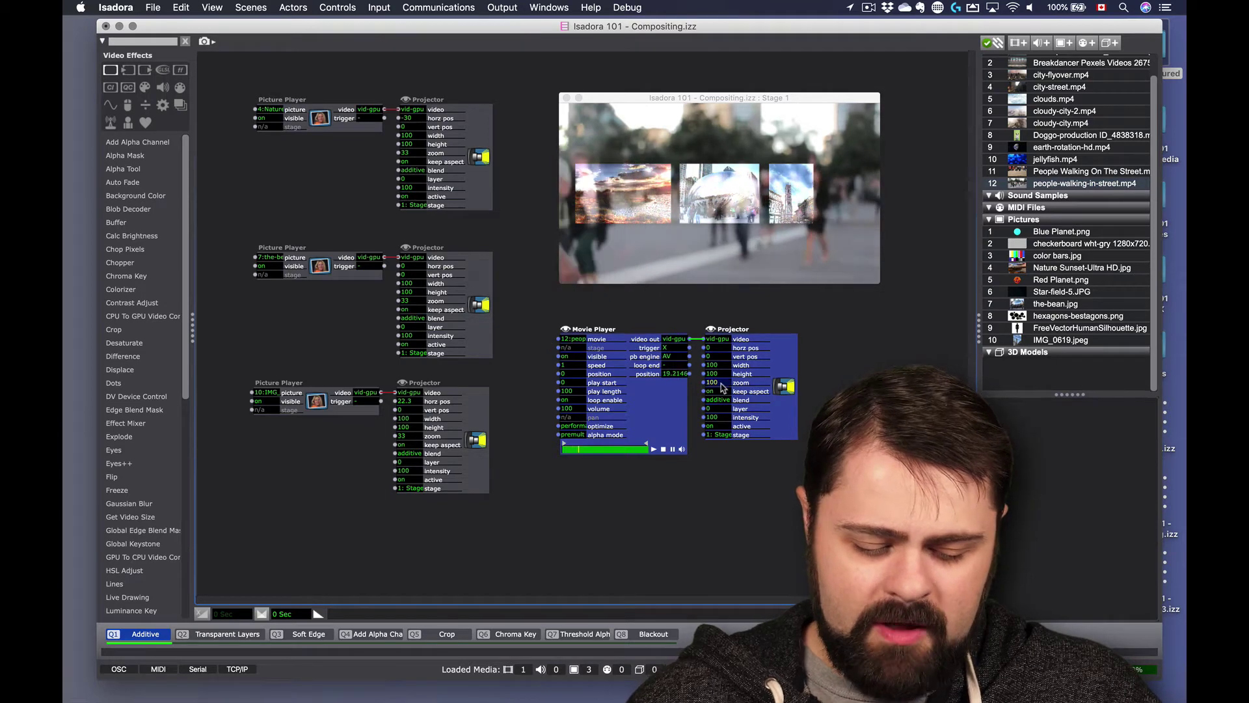
mouse_move(721, 382)
left_mouse_down()
mouse_move(720, 356)
mouse_move(716, 578)
left_mouse_up()
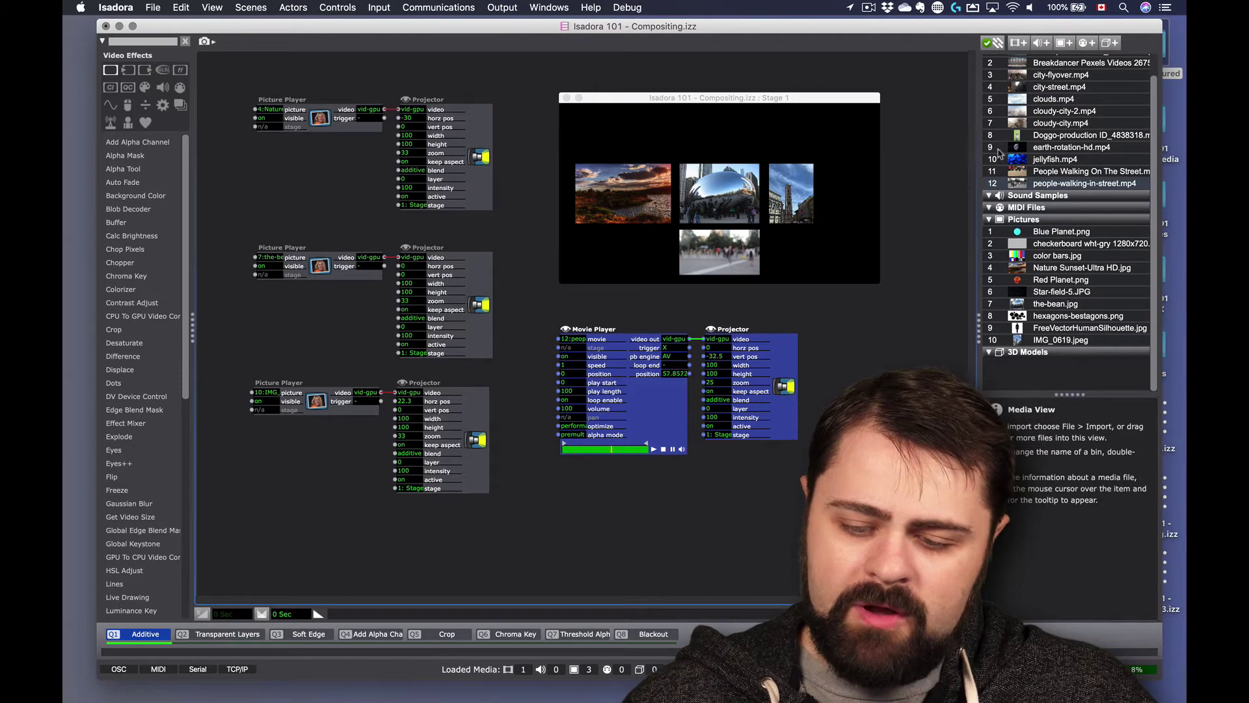
Add jellyfish.mp4 with projector zoom 25, vert pos about 35, nudged slightly left
left_click(1016, 161)
left_click_drag(1030, 159, 699, 551)
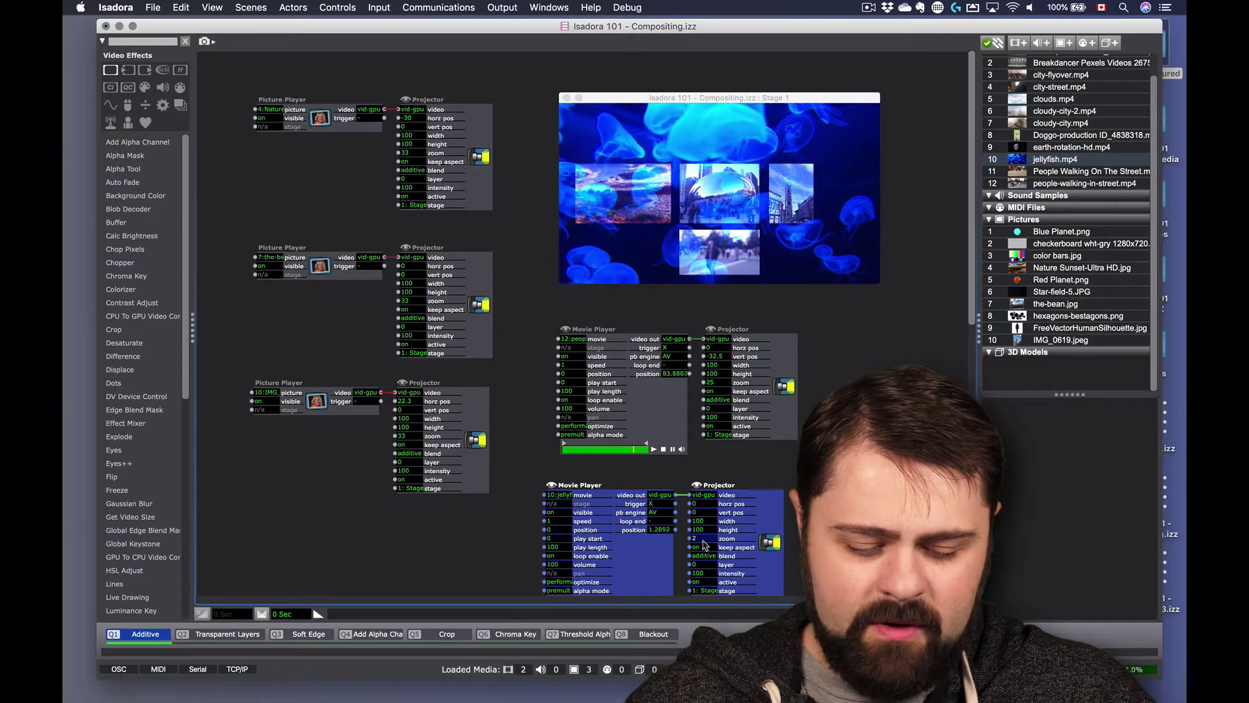
left_click_drag(701, 530, 706, 475)
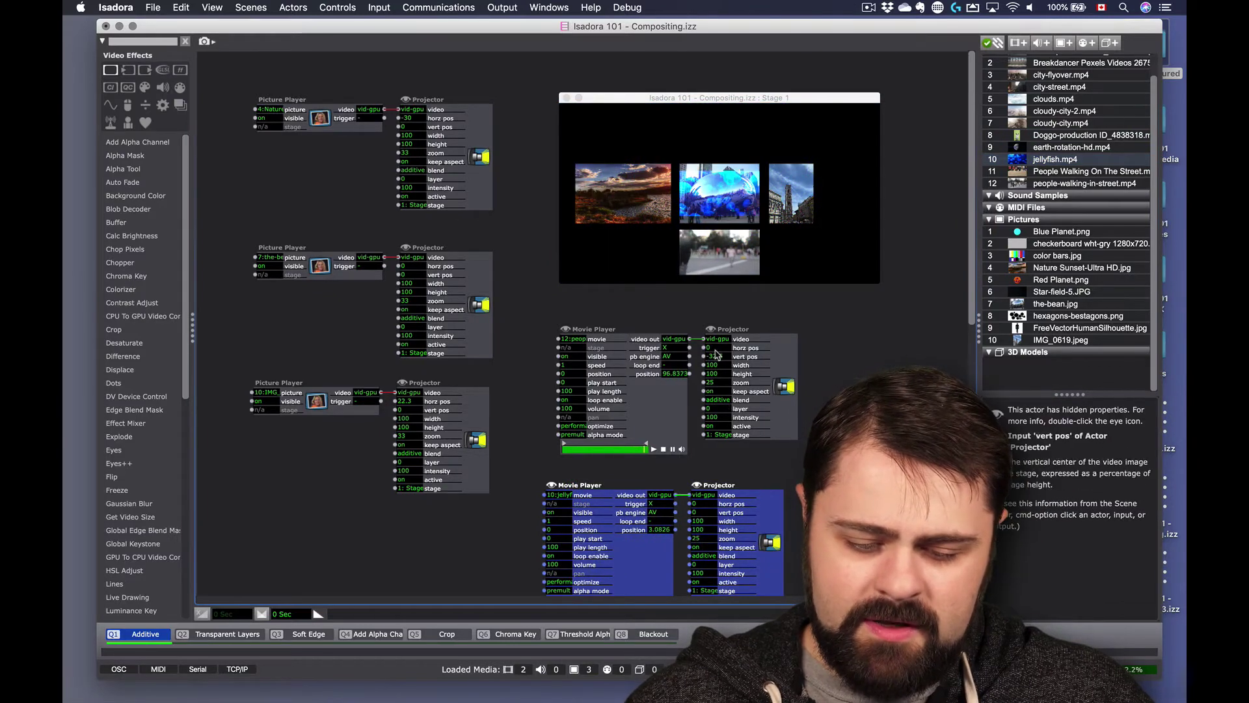
mouse_move(703, 511)
left_mouse_down()
mouse_move(719, 283)
mouse_move(723, 297)
left_mouse_up()
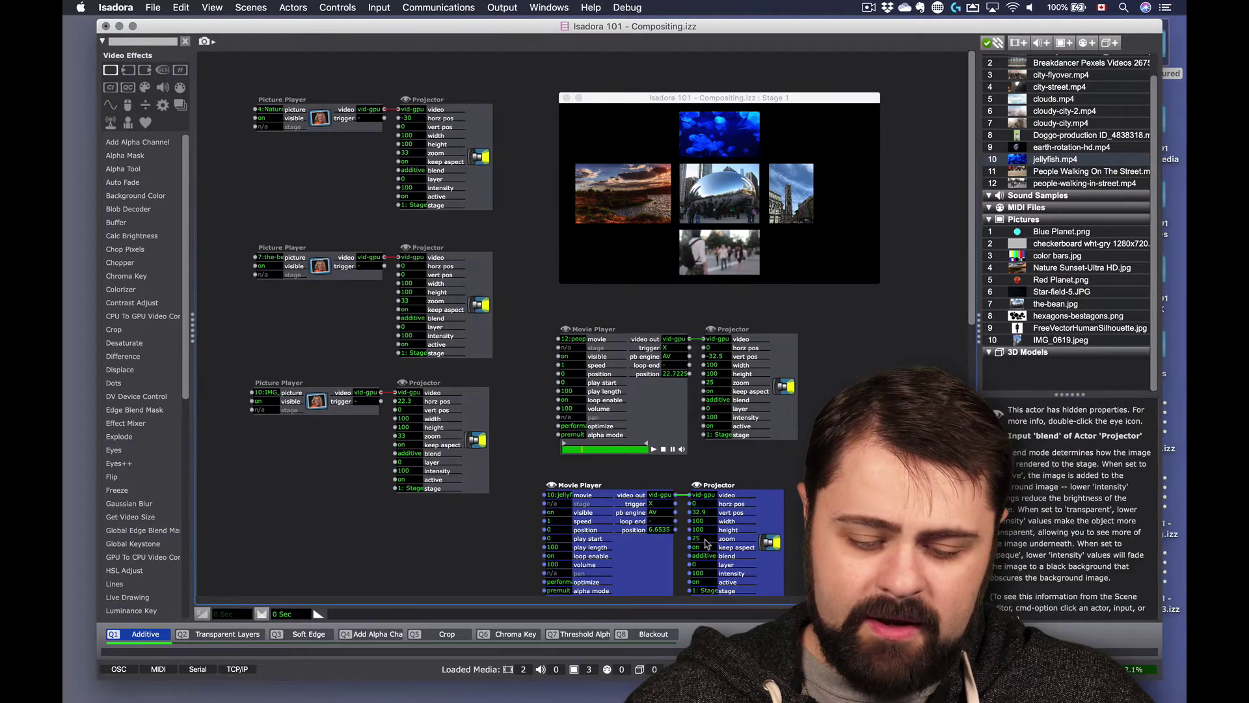
mouse_move(692, 505)
left_mouse_down()
mouse_move(692, 537)
mouse_move(698, 520)
left_mouse_up()
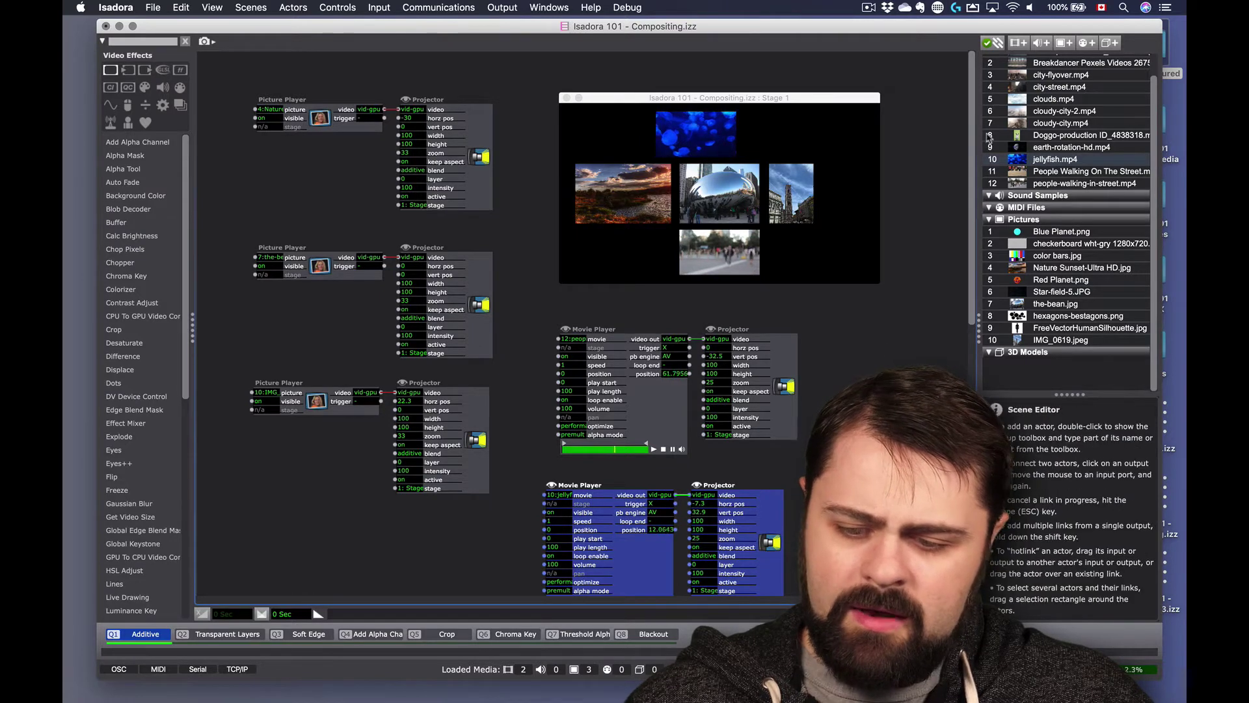
Add the Breakdancer video to the scene and arrange its player and projector in open space
left_click(1017, 76)
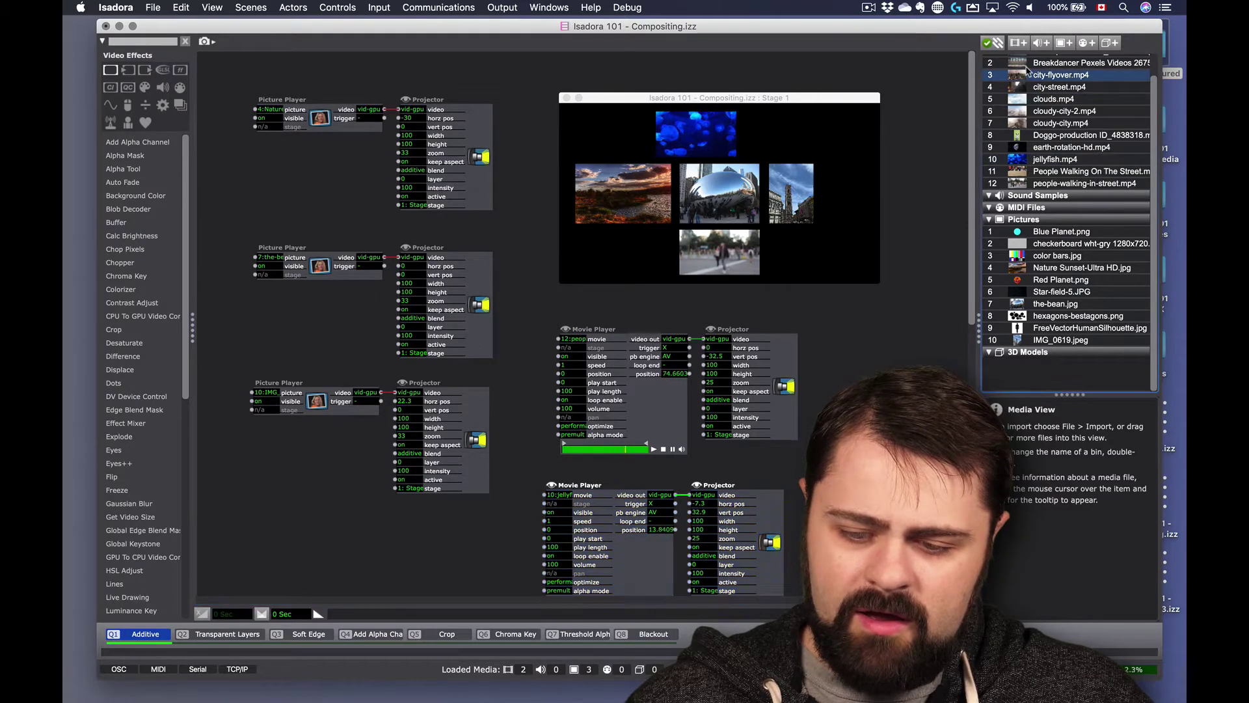
left_click(1024, 64)
left_click_drag(1023, 65, 823, 362)
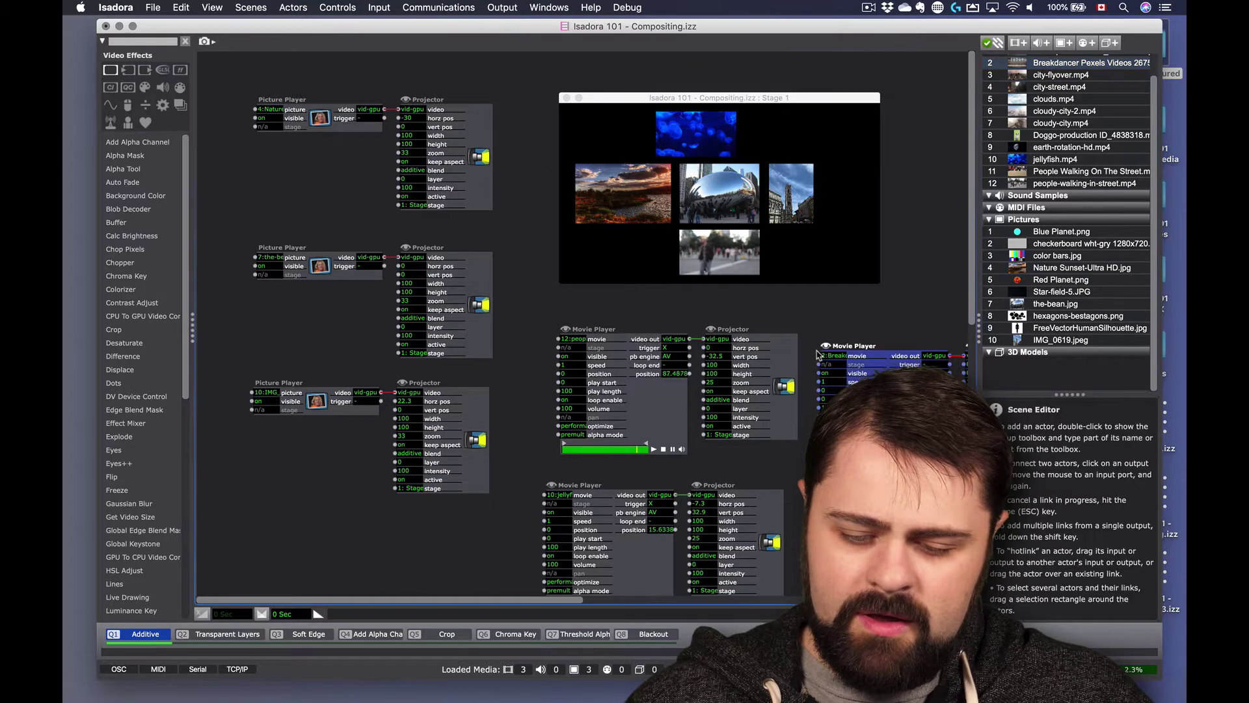
scroll(861, 374, "right", 3)
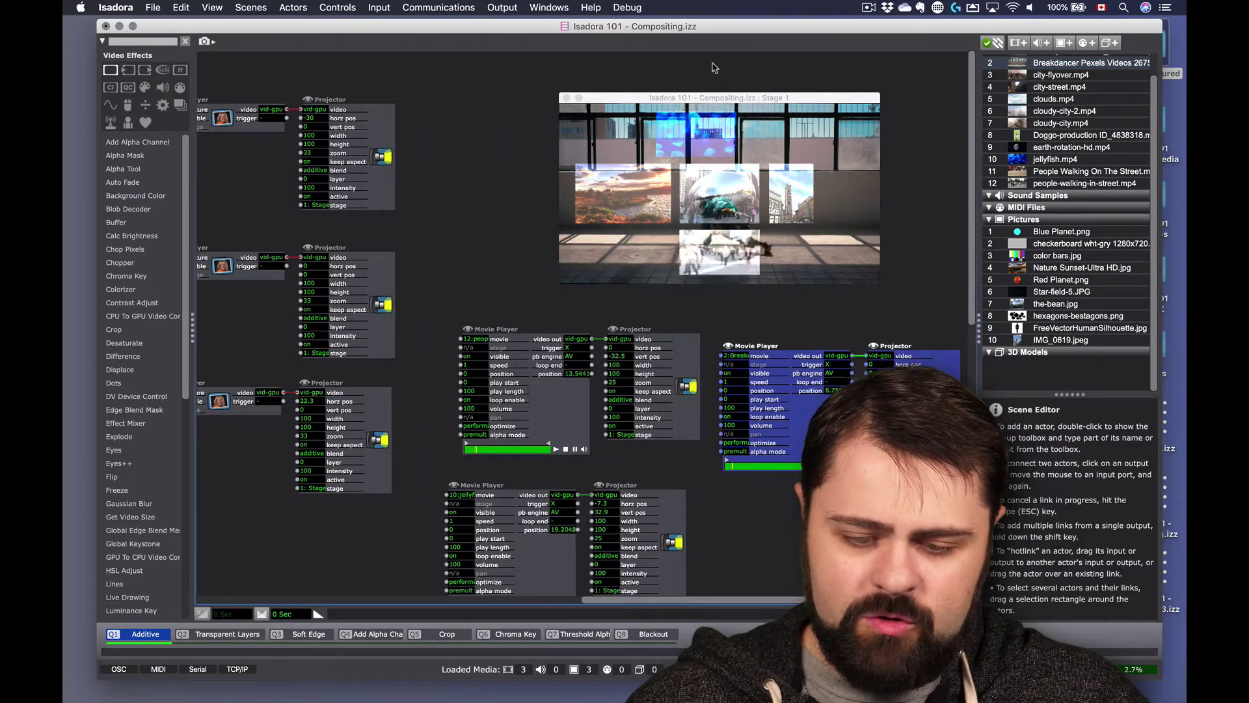
left_click_drag(718, 103, 890, 71)
left_click_drag(730, 279, 966, 478)
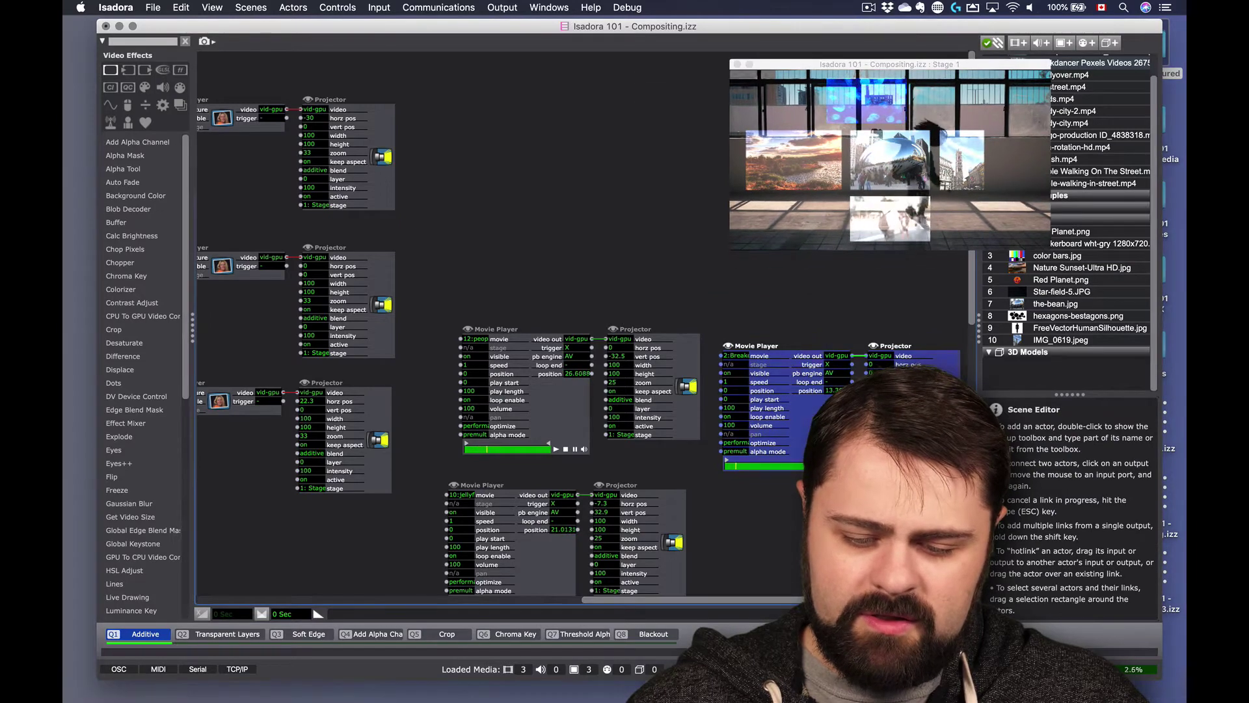
mouse_move(778, 405)
left_mouse_down()
mouse_move(549, 158)
mouse_move(484, 214)
left_mouse_up()
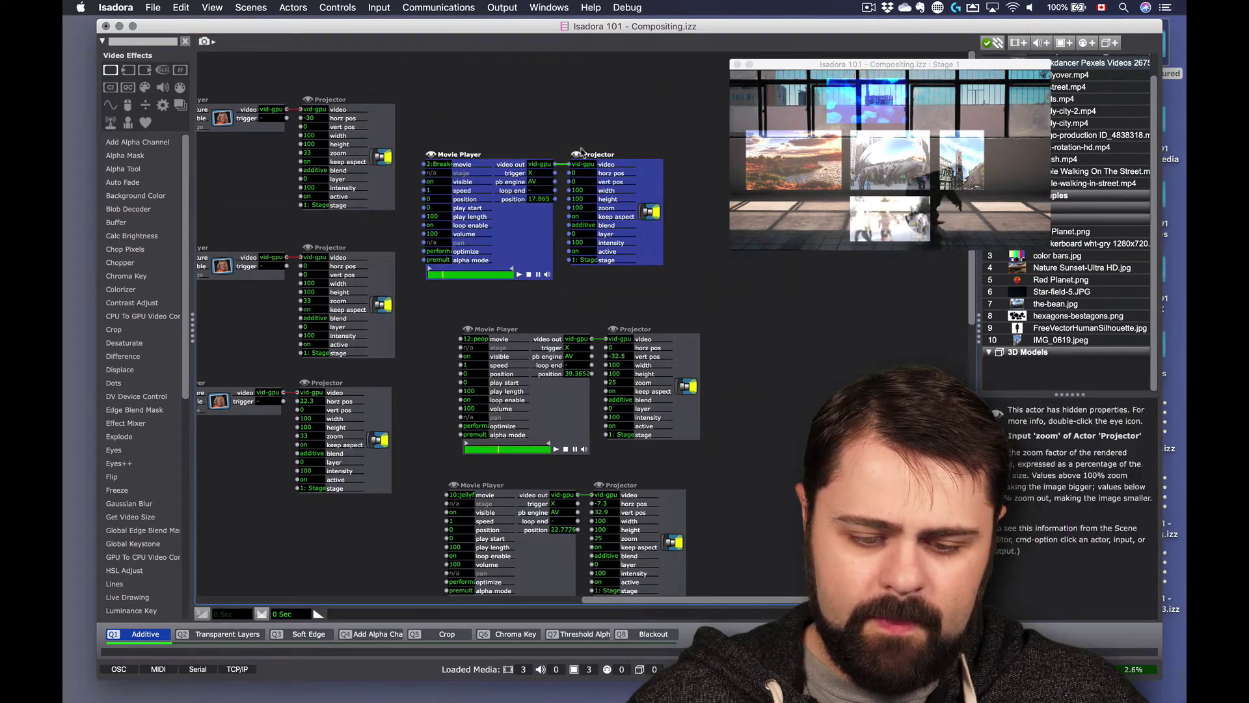
left_click(518, 293)
Set the breakdancer projector to zoom 33 at the top right and nudge the third projector's image
double_click(580, 207)
type("33")
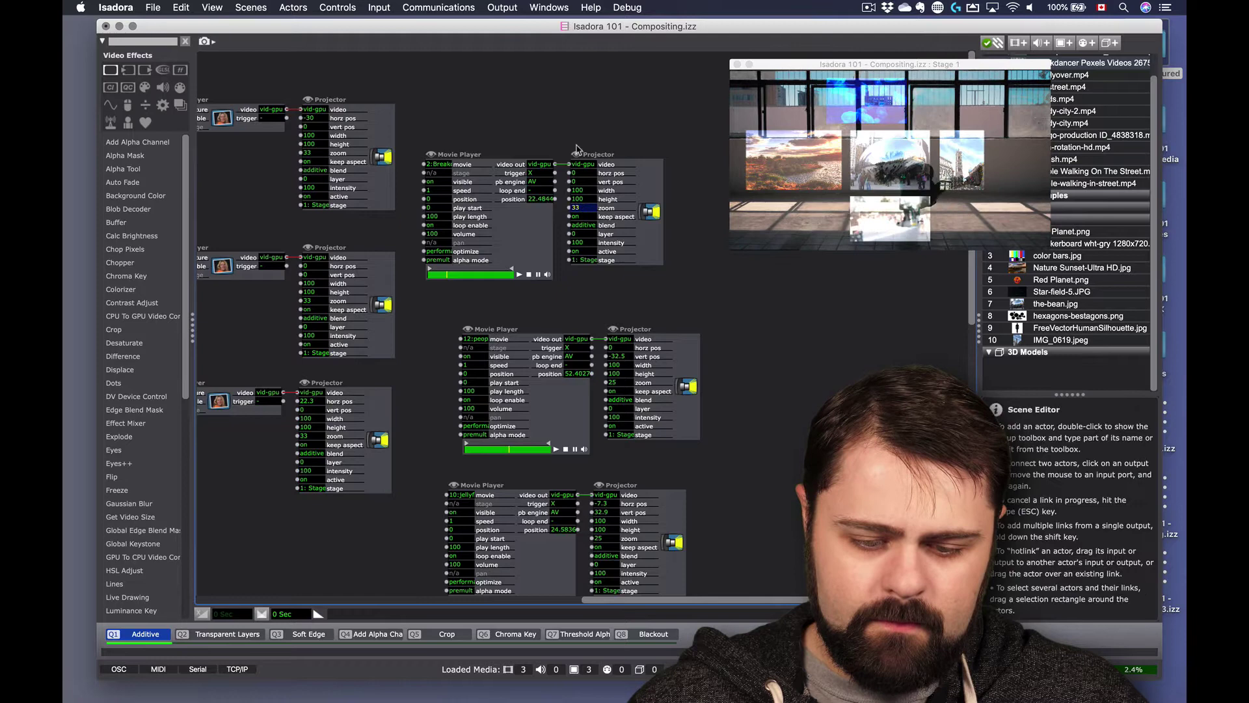
key("Return")
left_click_drag(581, 182, 586, 198)
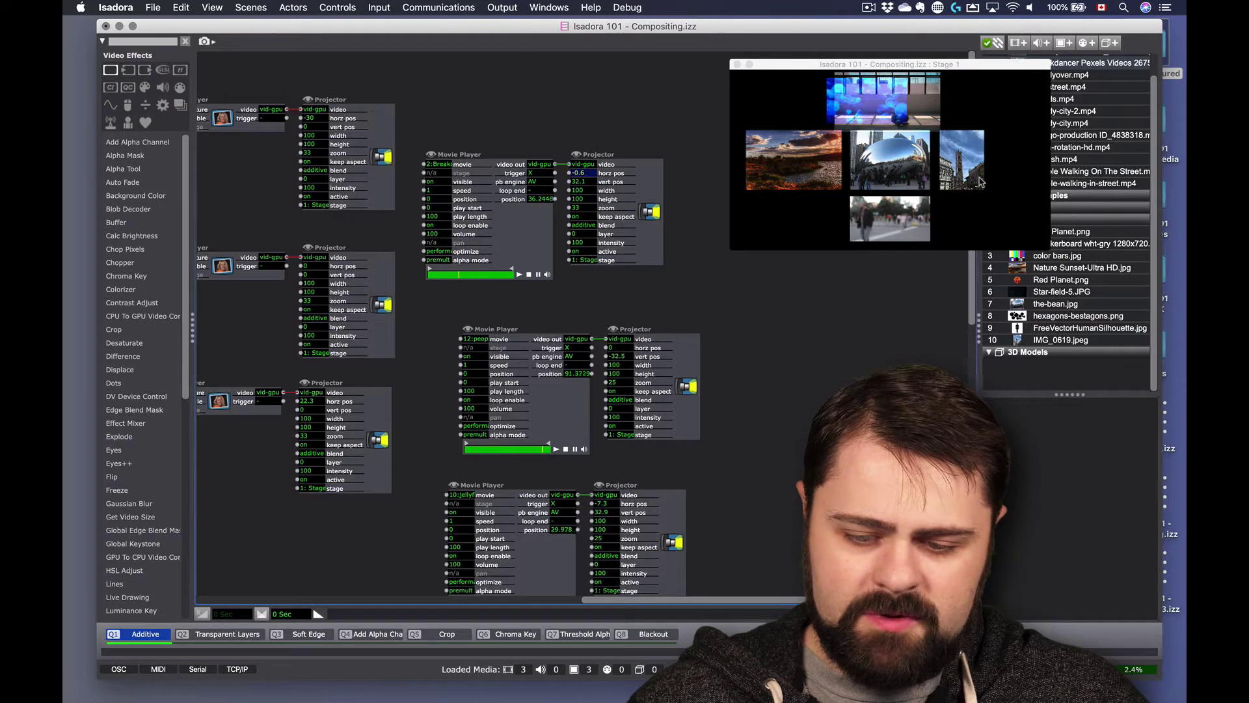
left_click_drag(579, 174, 566, 186)
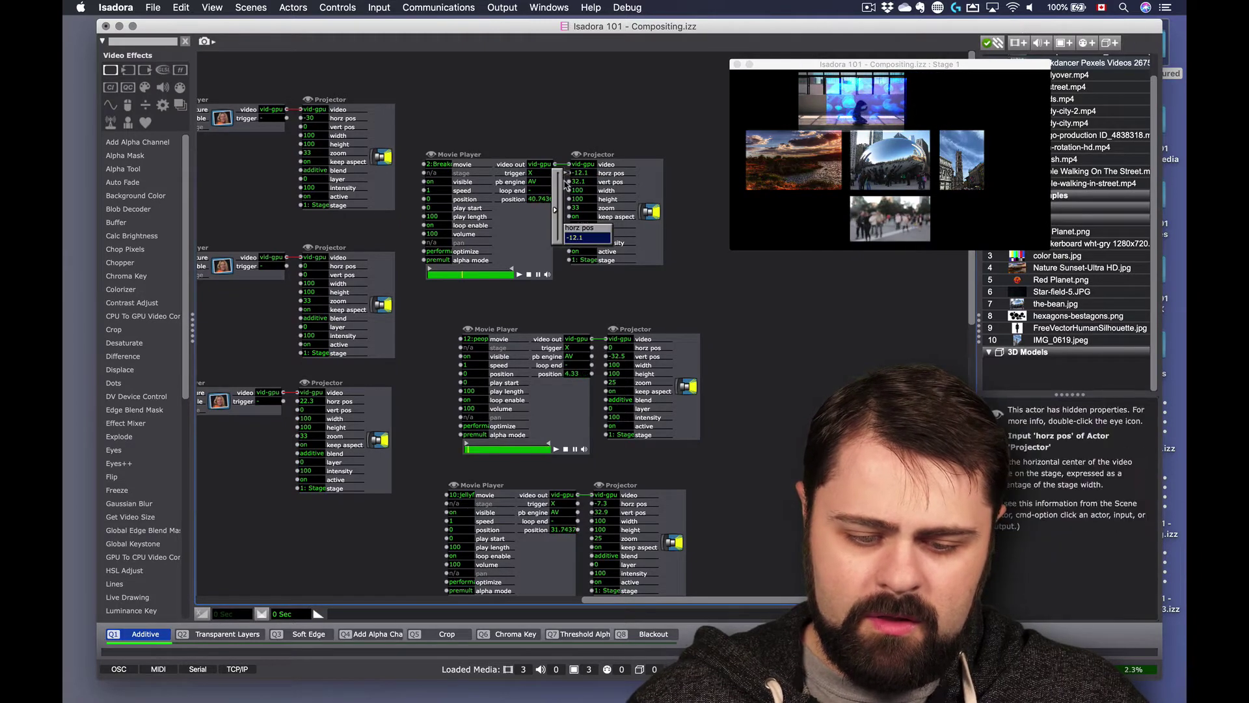
left_click_drag(580, 173, 579, 195)
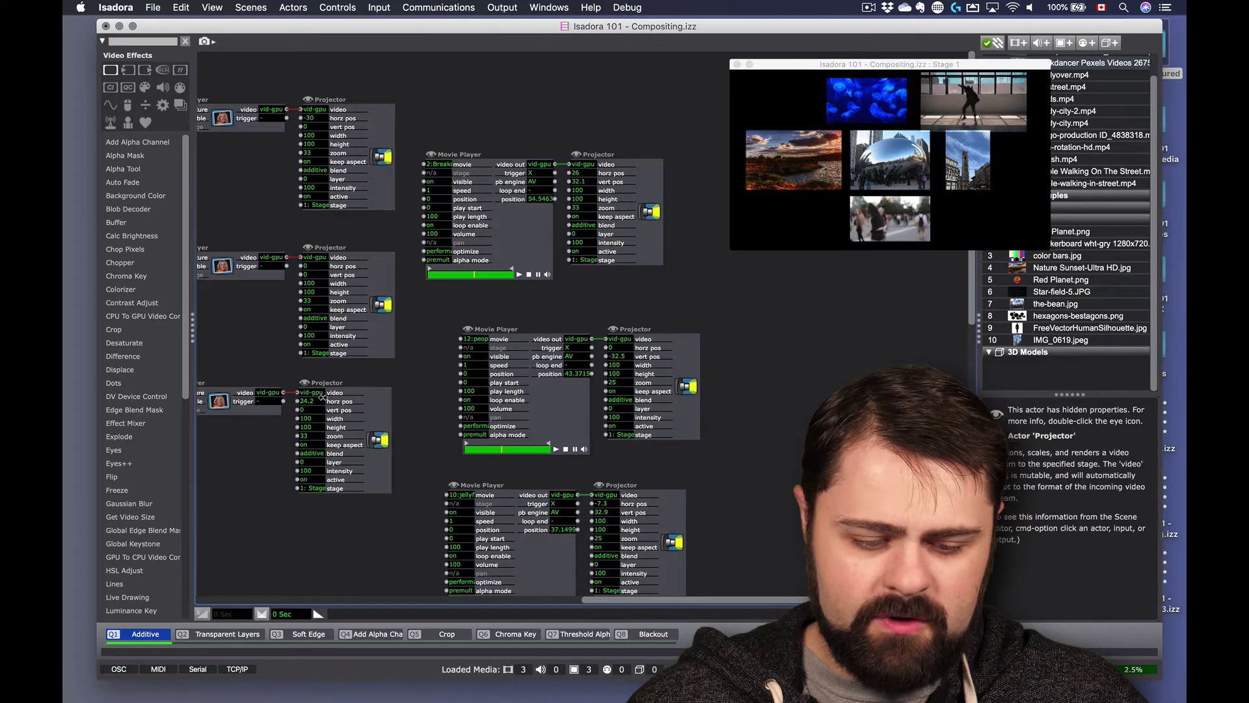
left_click_drag(319, 410, 317, 451)
scroll(504, 102, "left", 3)
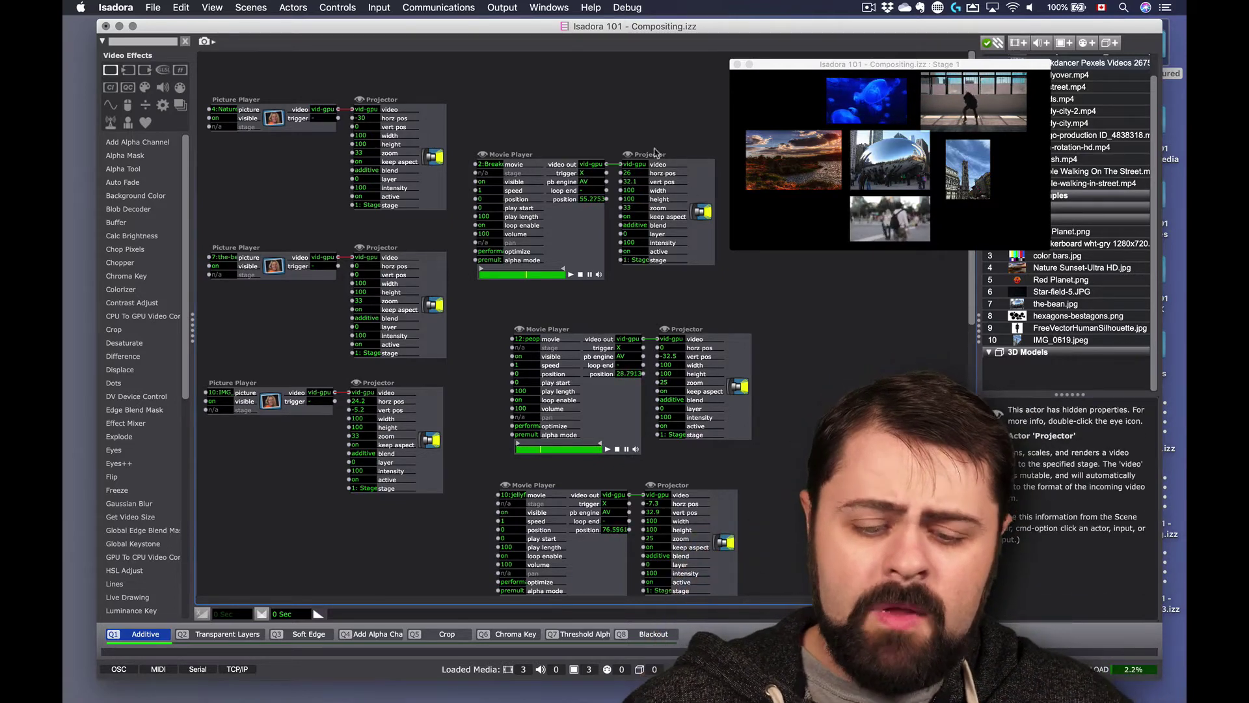
Insert a Crop actor between the Breakdancer Movie Player and Projector, cropping left and right by 20
double_click(522, 102)
type("crop")
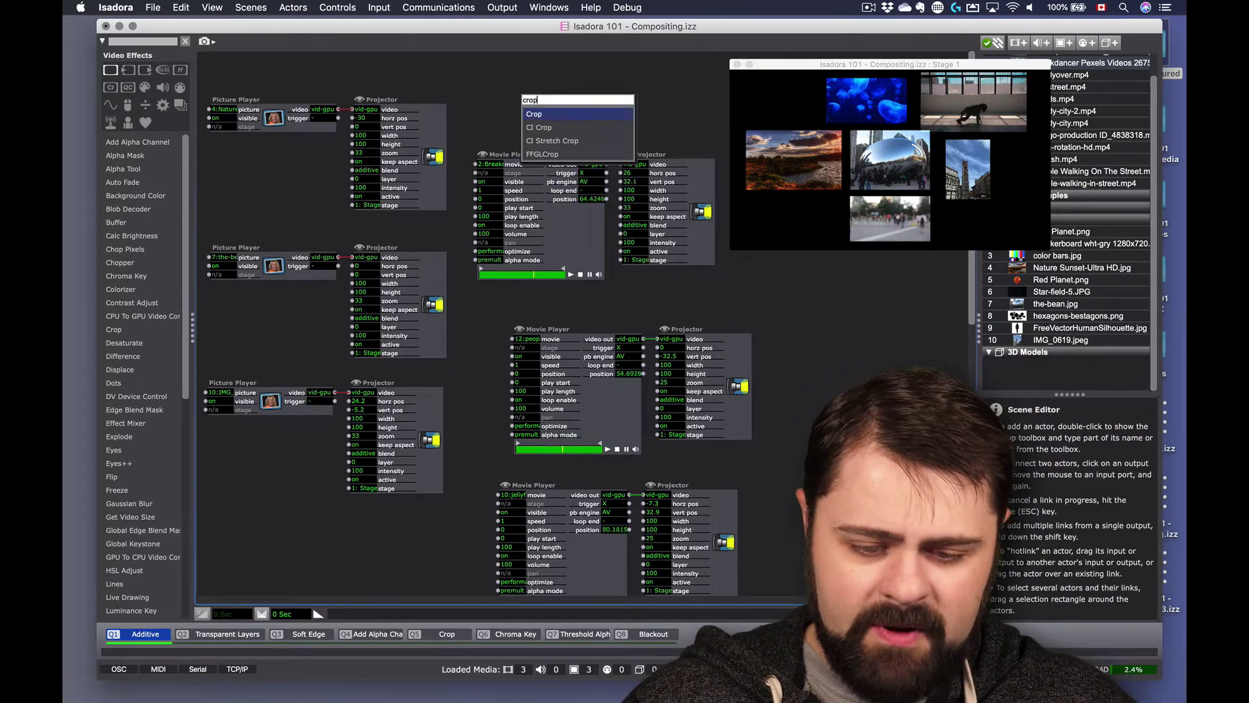
key("Return")
left_click_drag(671, 164, 757, 178)
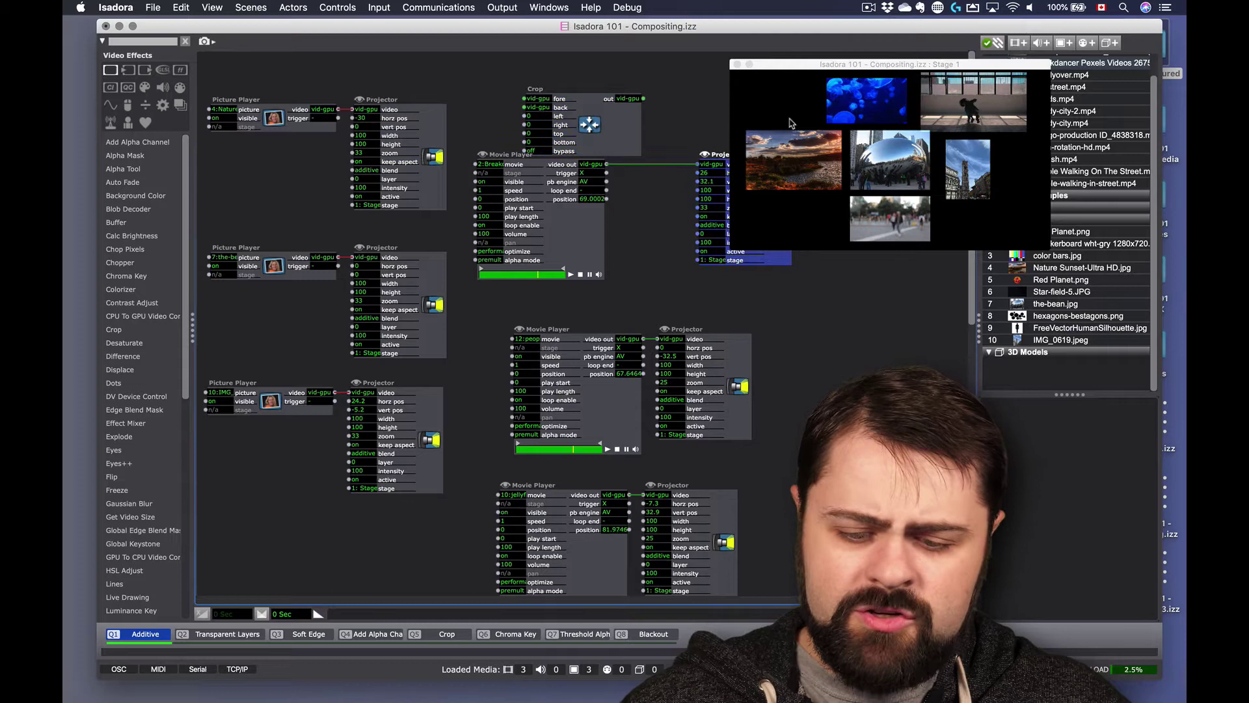
left_click(790, 123)
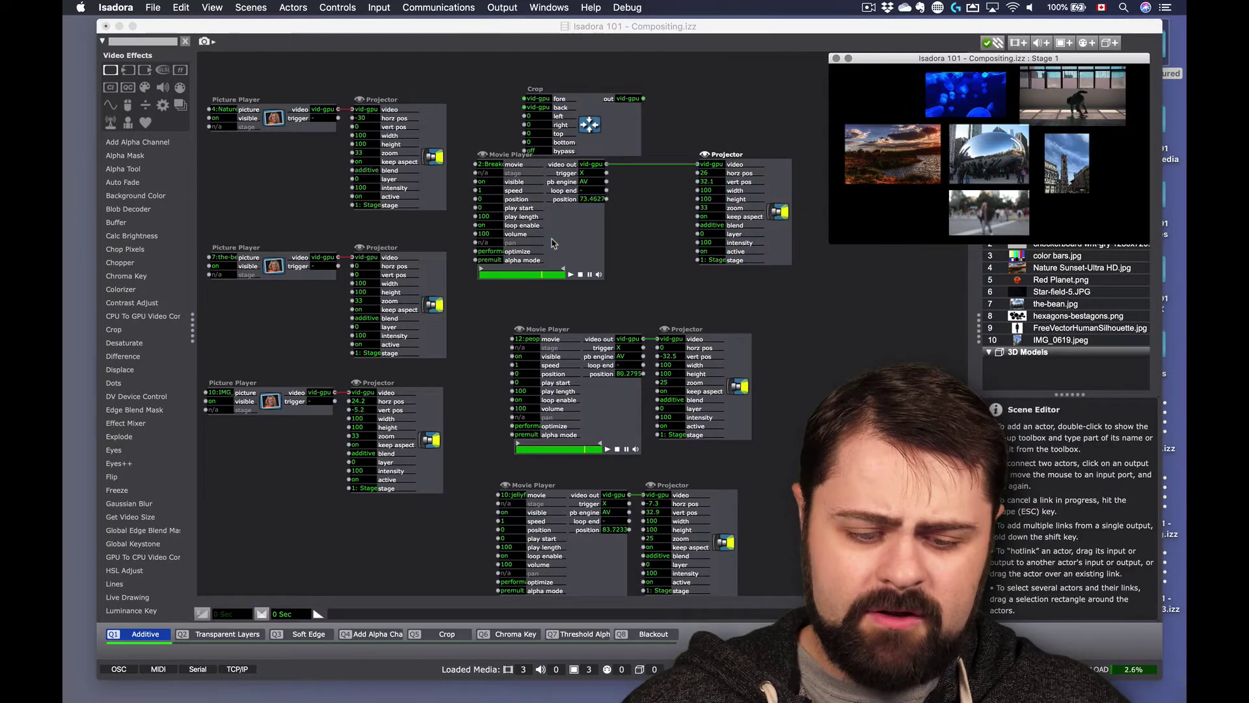
left_click_drag(552, 243, 535, 244)
left_click_drag(742, 224, 782, 224)
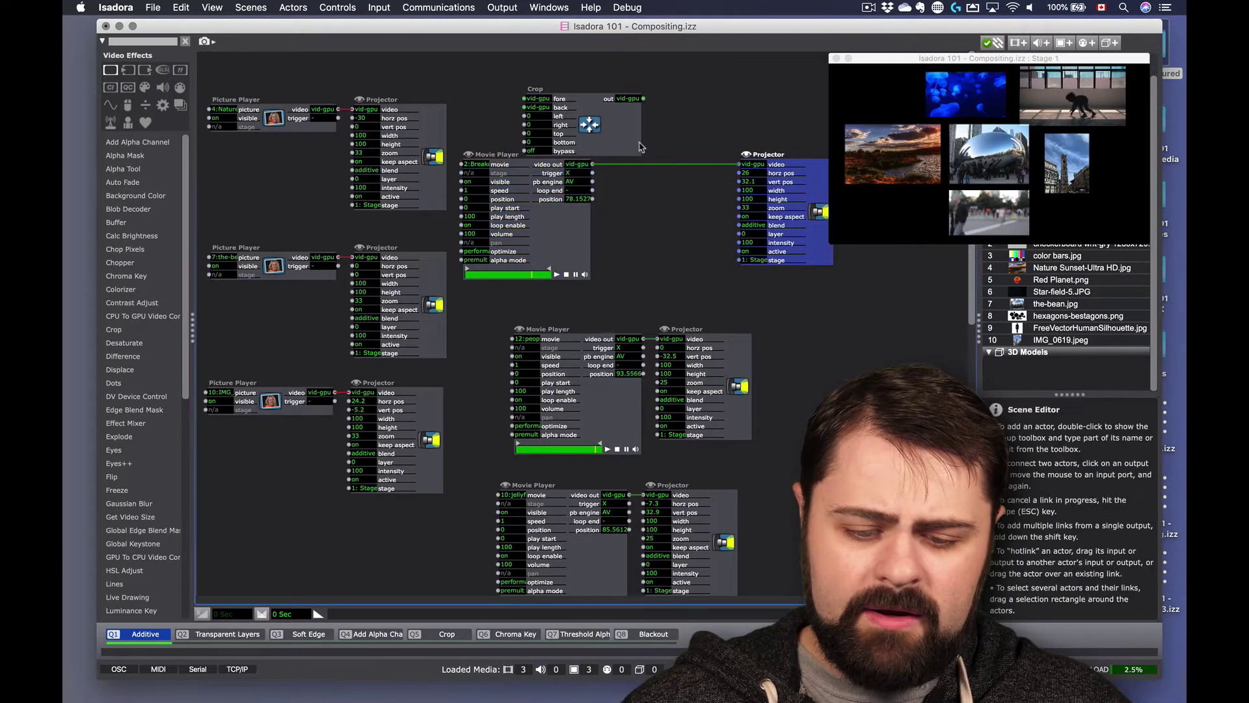
left_click_drag(604, 127, 692, 192)
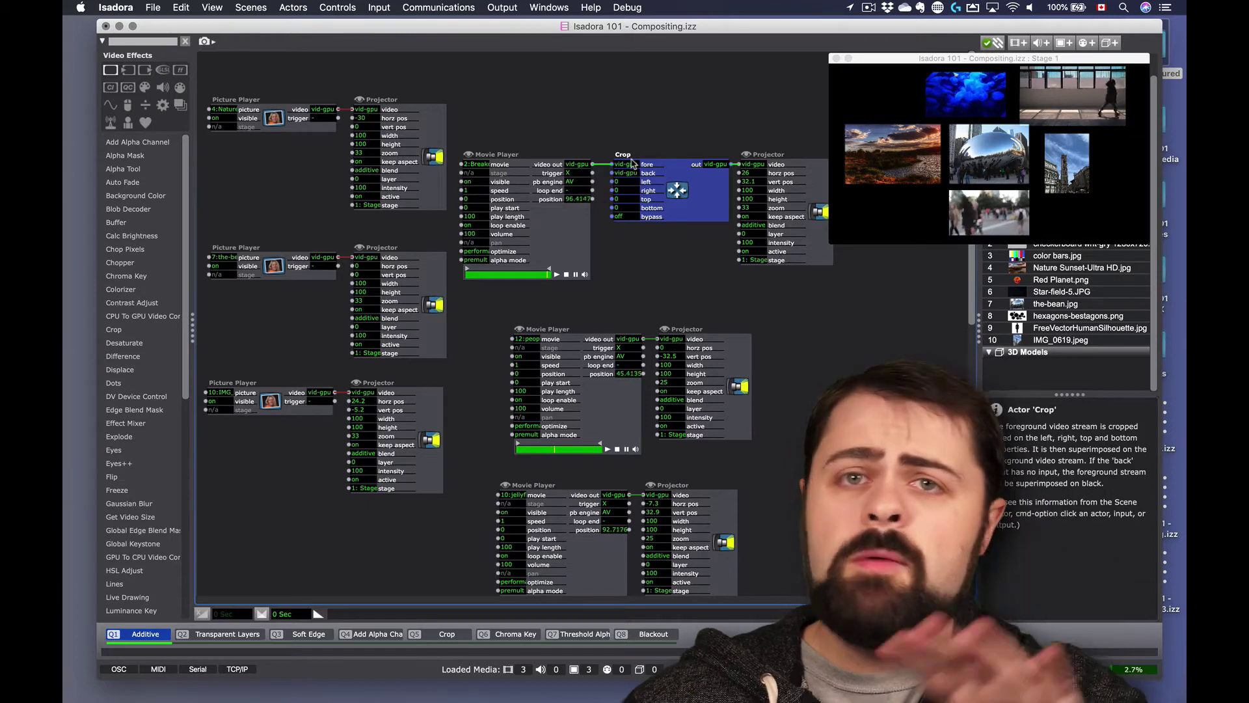
left_click(769, 156)
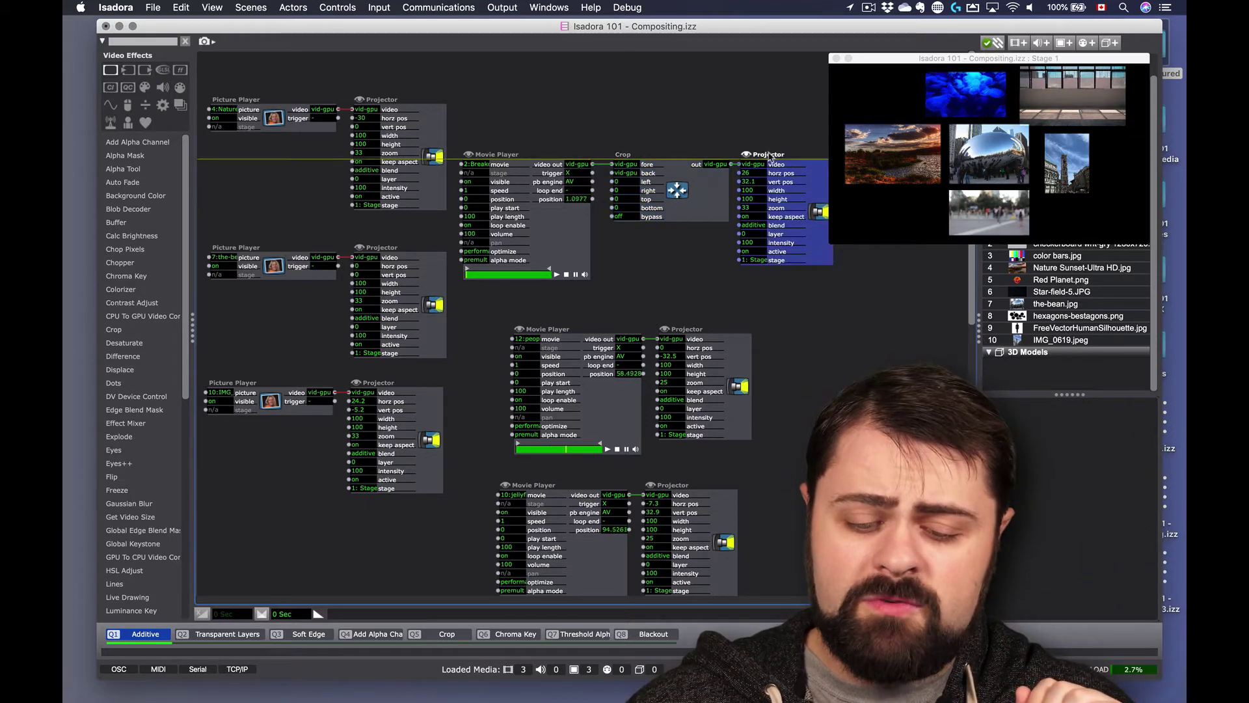
left_click_drag(769, 156, 772, 156)
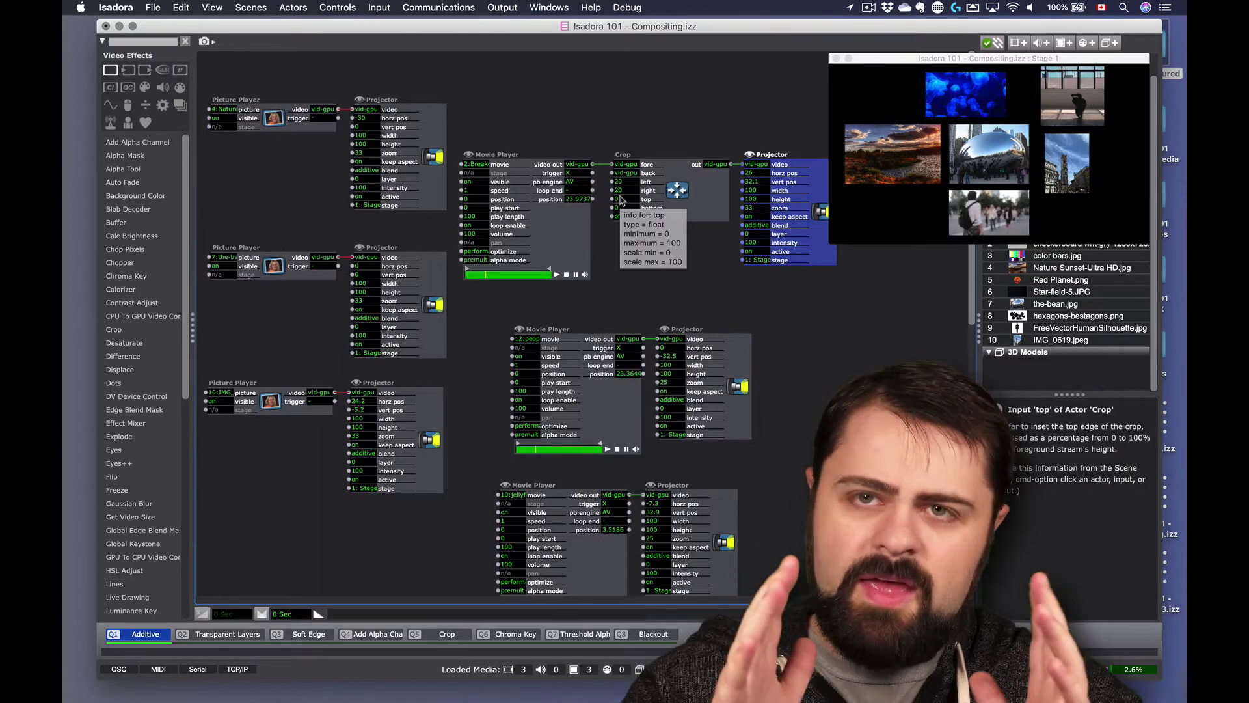
scroll(670, 143, "left", 3)
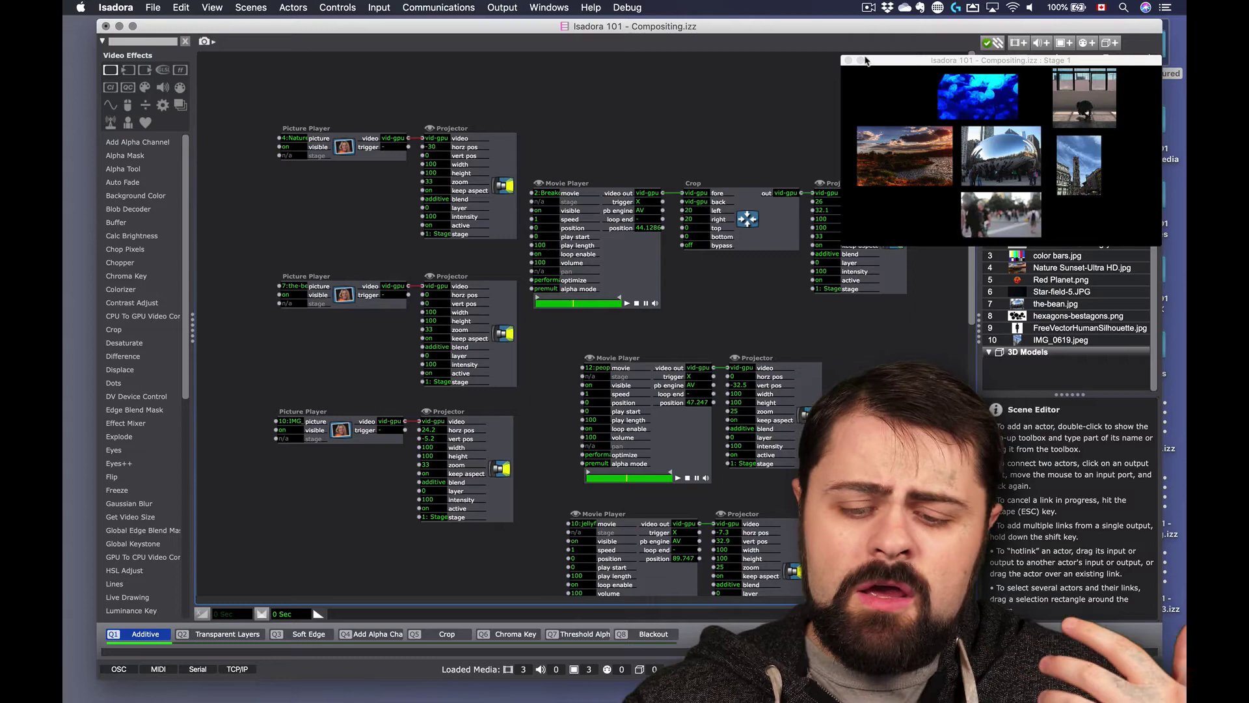
left_click_drag(938, 64, 217, 48)
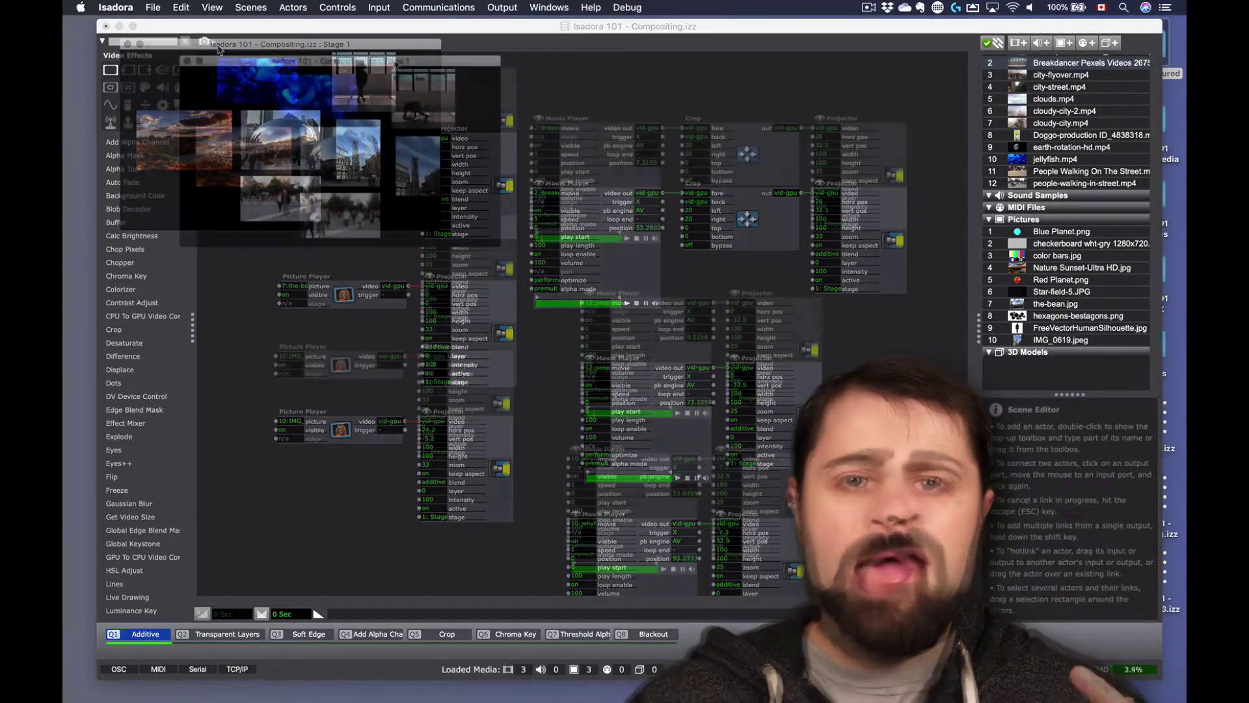
scroll(342, 293, "down", 3)
left_click_drag(335, 45, 396, 62)
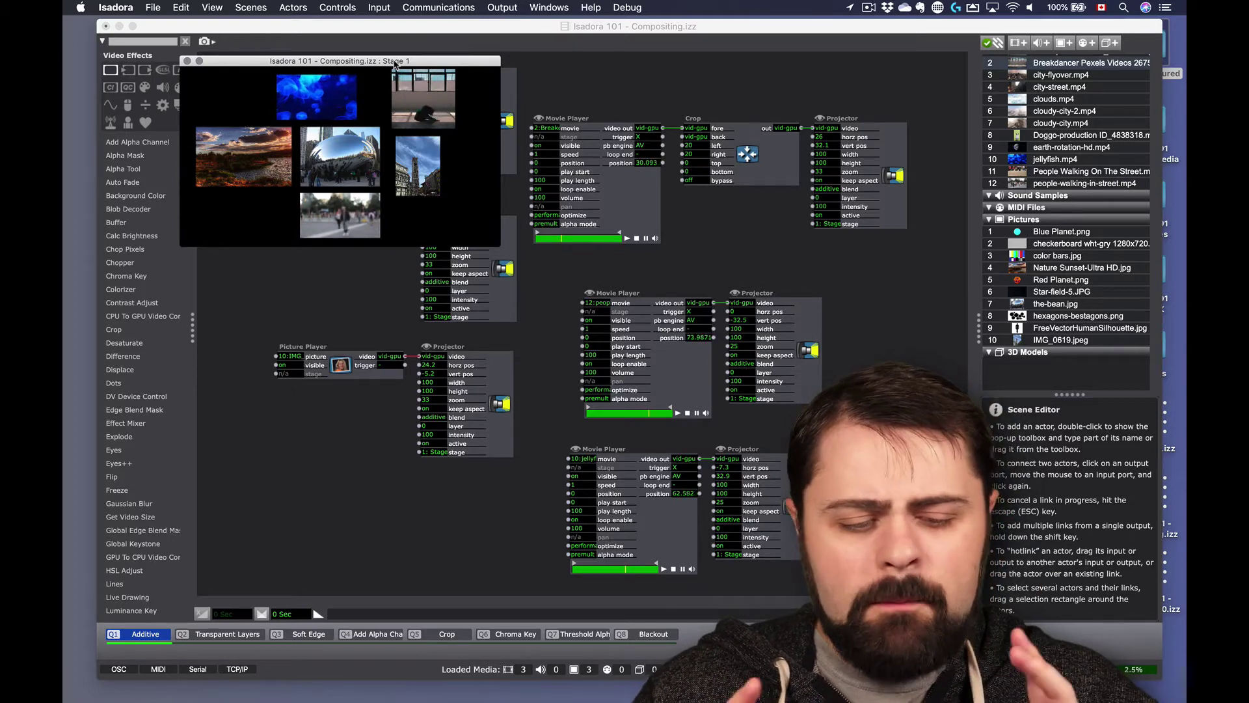
Drag the breakdancer projector's horz pos until the cropped video sits top centre
left_click(815, 142)
left_click_drag(814, 142, 798, 173)
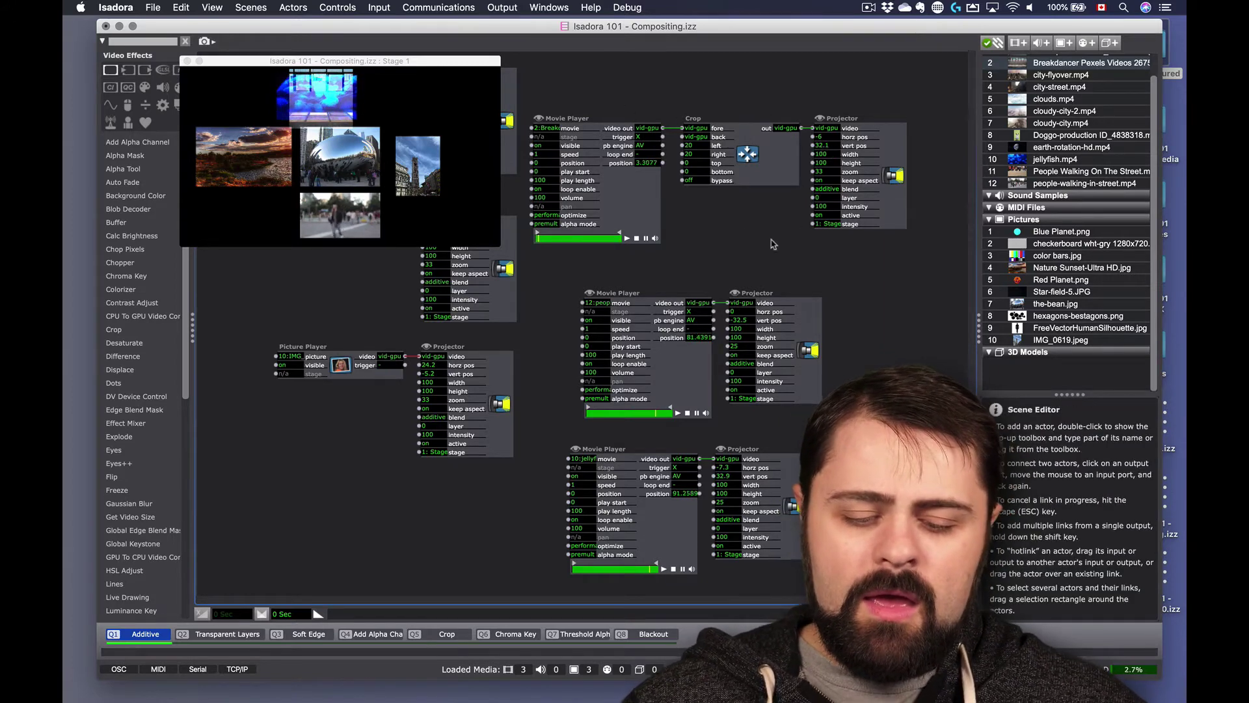
Move the Stage 1 preview window to the lower left, then back up to the upper left
left_click_drag(751, 294, 766, 292)
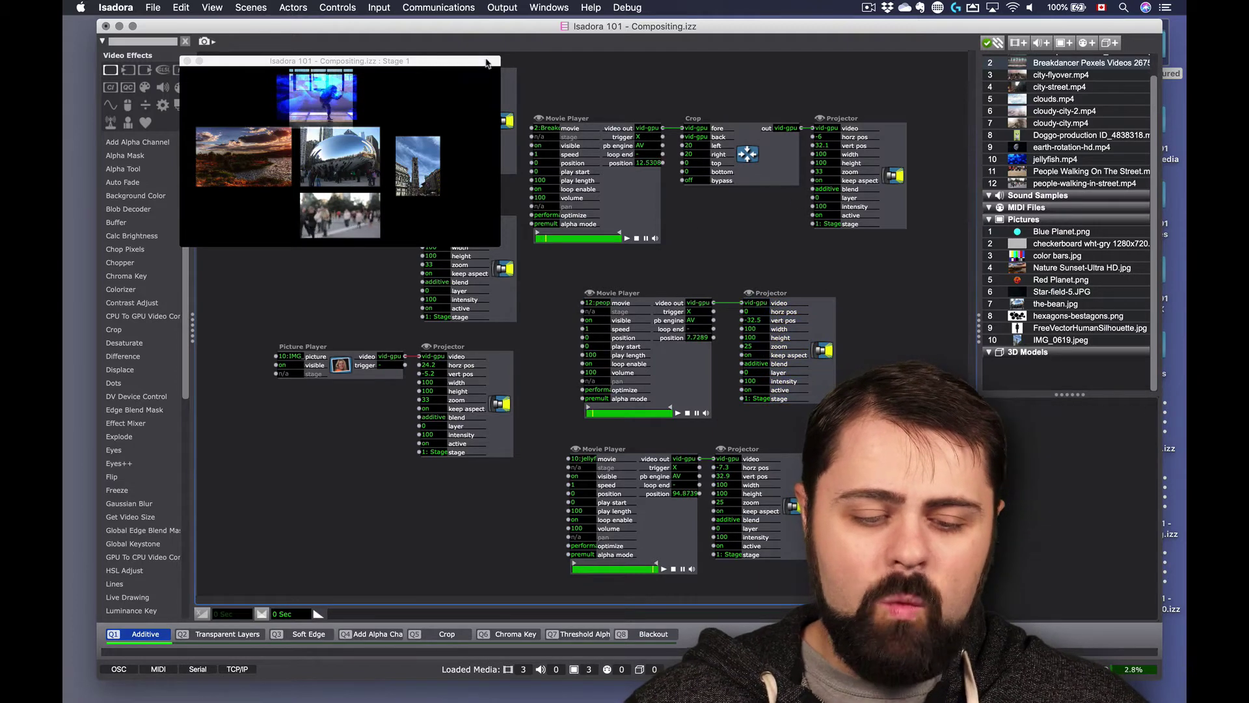
left_click(458, 61)
mouse_move(458, 61)
left_mouse_down()
mouse_move(368, 340)
mouse_move(351, 322)
left_mouse_up()
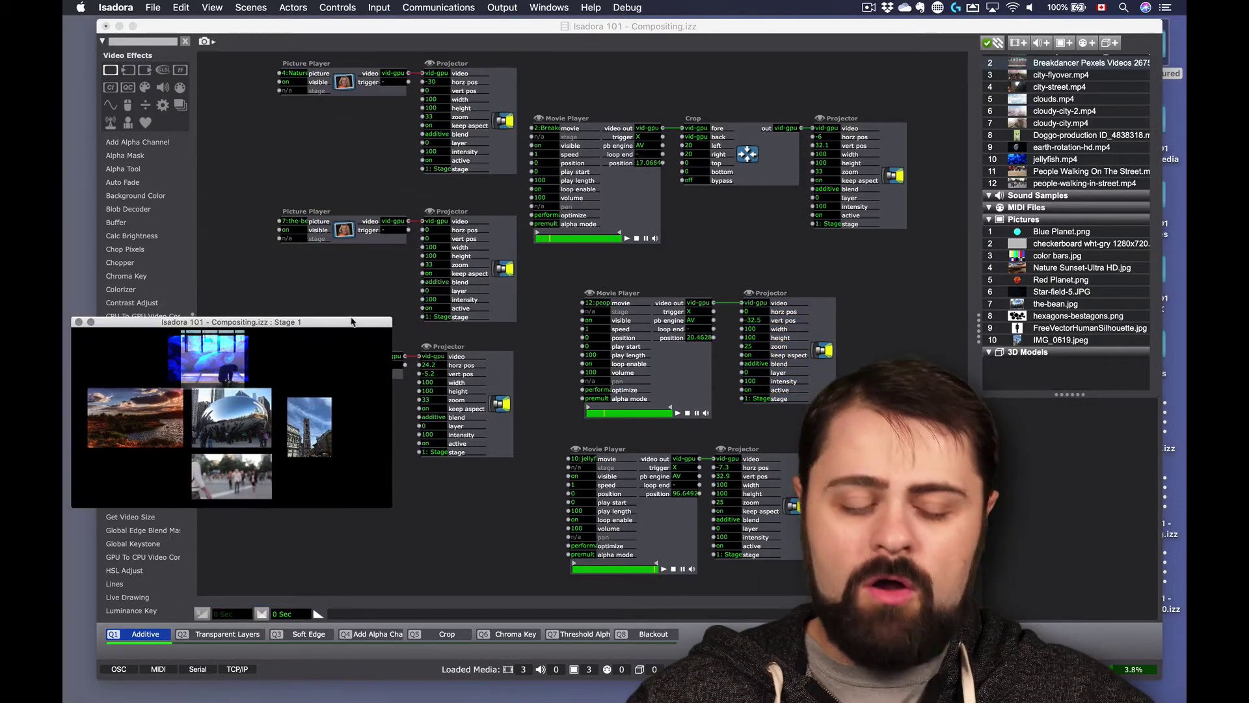
left_click(457, 139)
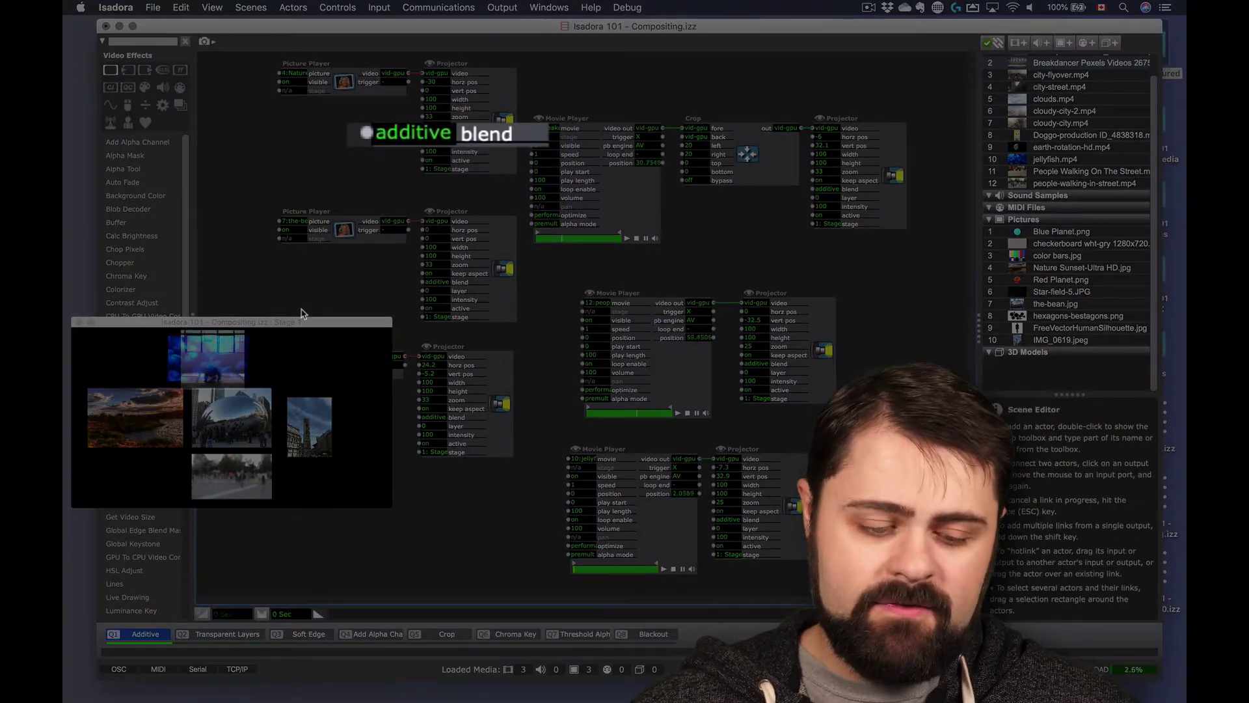
left_click_drag(296, 326, 306, 134)
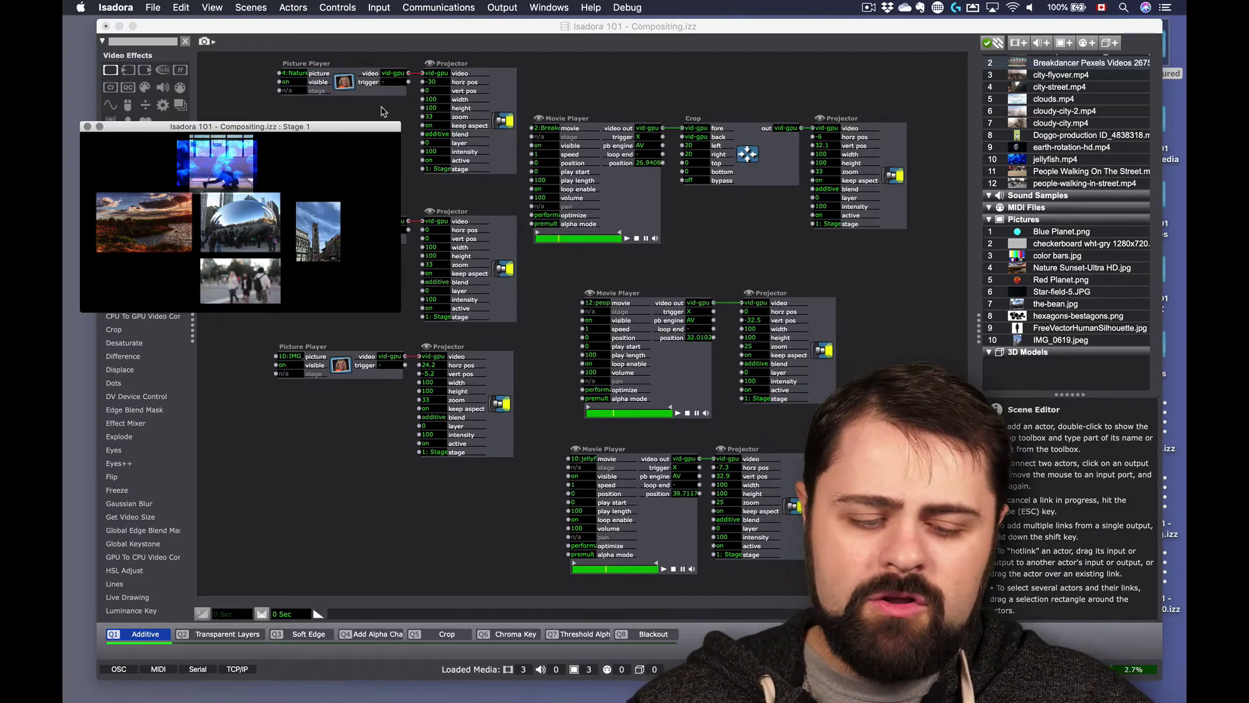
Switch all six projectors to transparent blend, then nudge the stage preview right and down
left_click(430, 134)
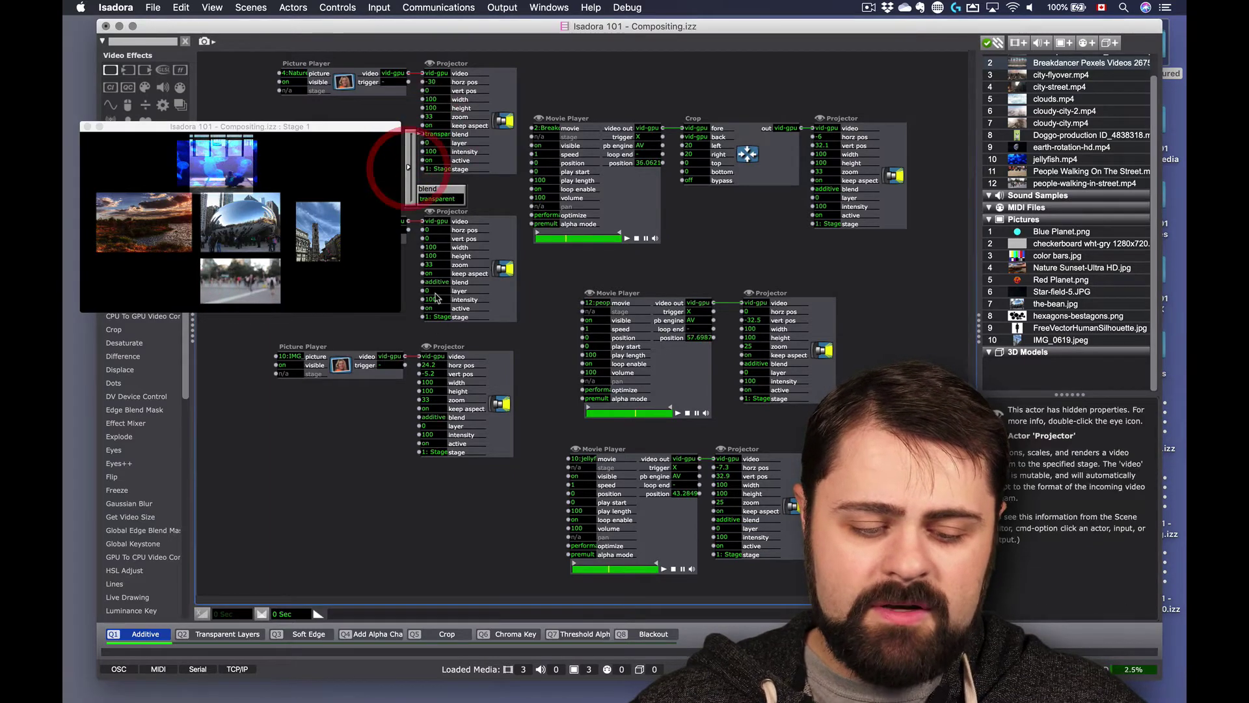
left_click(418, 282)
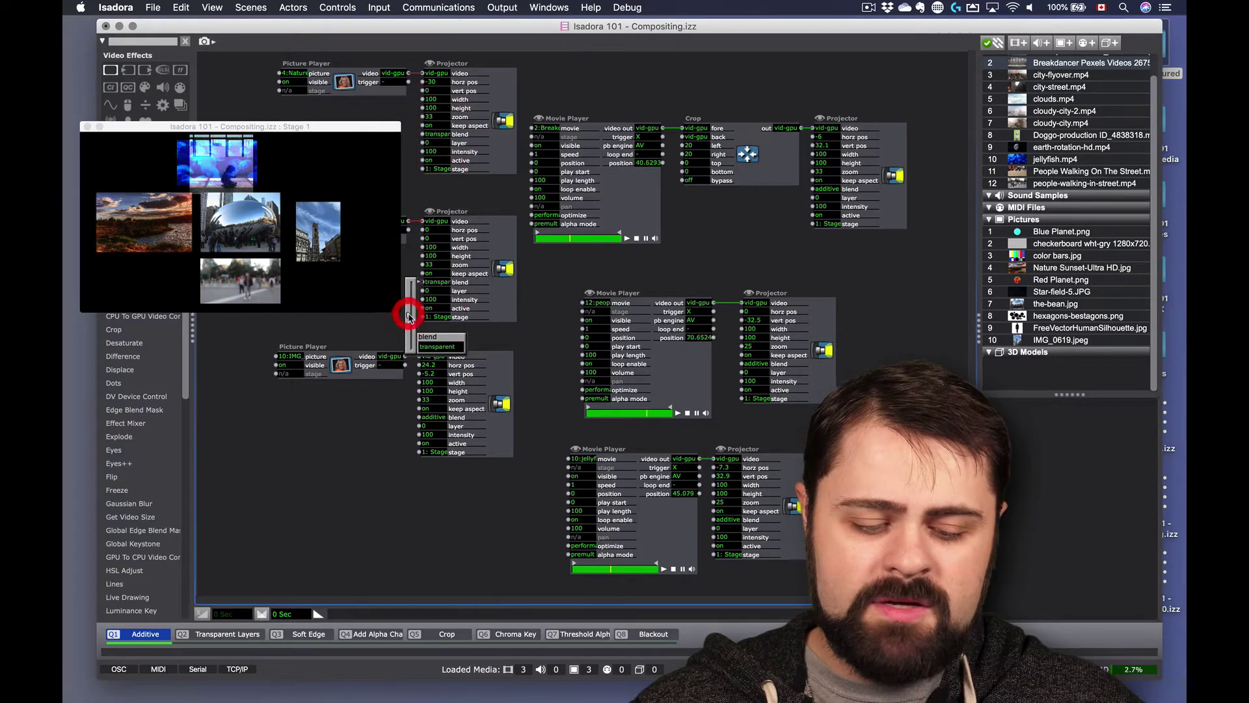
left_click_drag(410, 417, 405, 467)
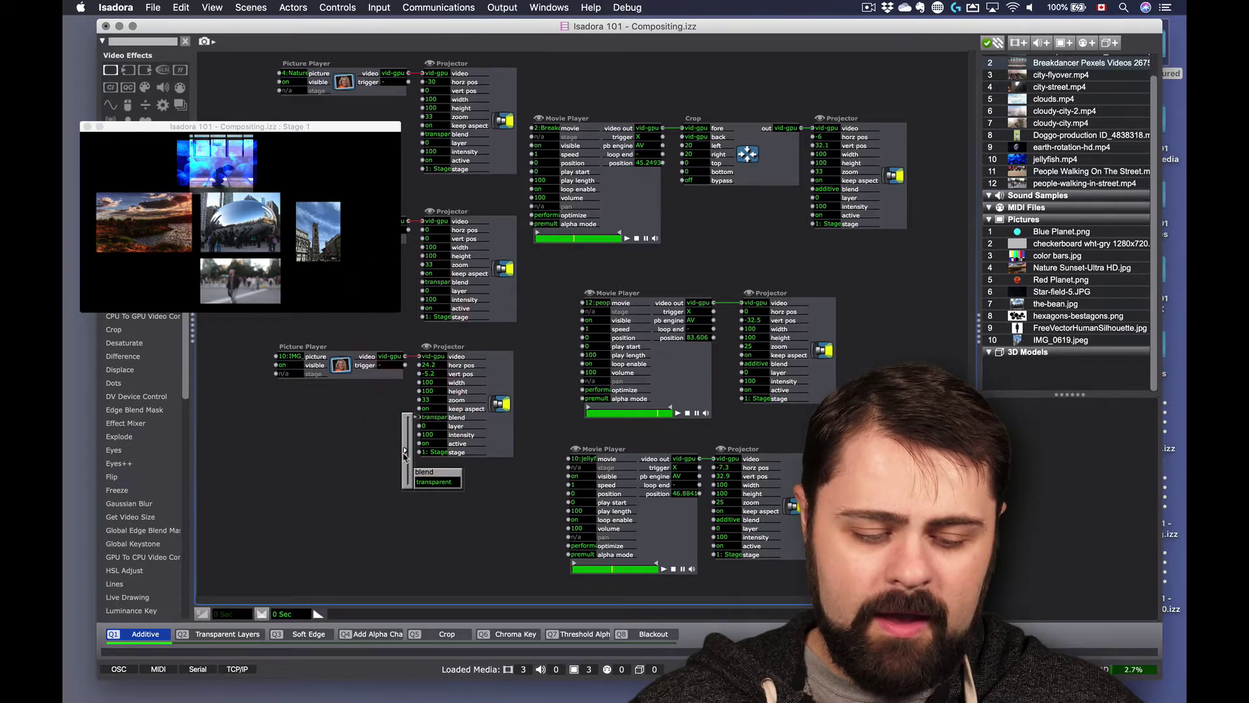
left_click_drag(701, 519, 701, 565)
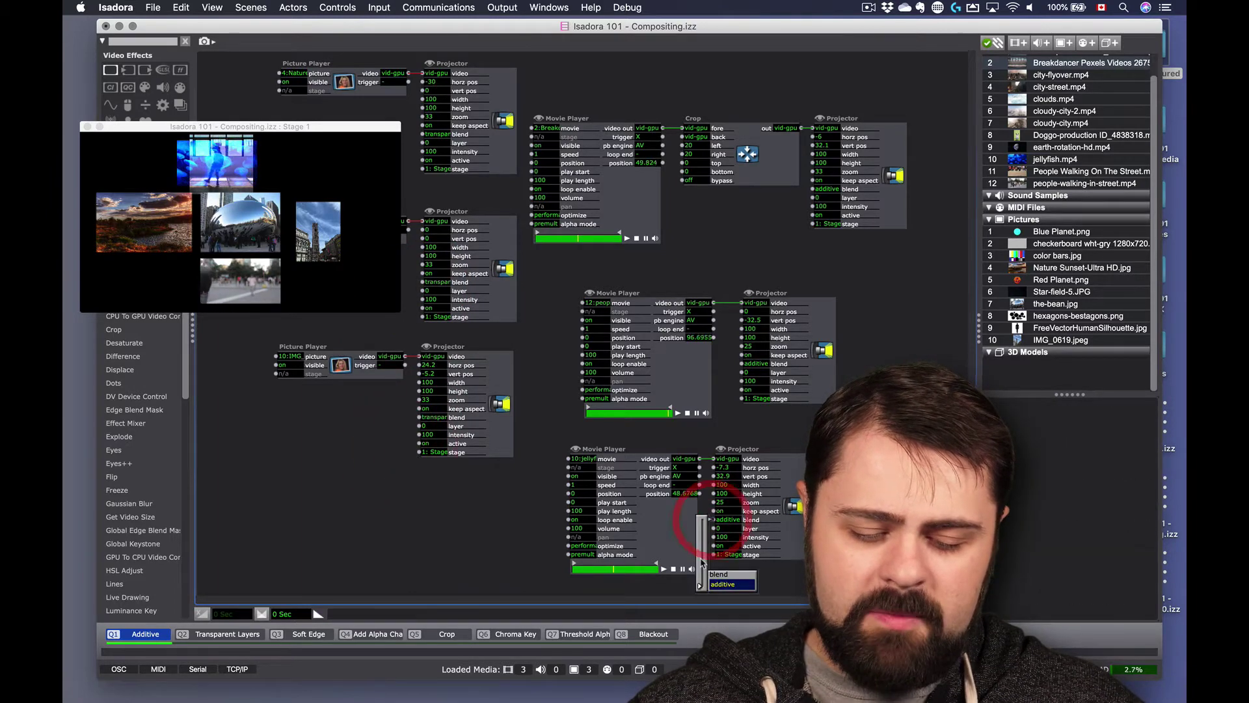
left_click_drag(742, 363, 726, 403)
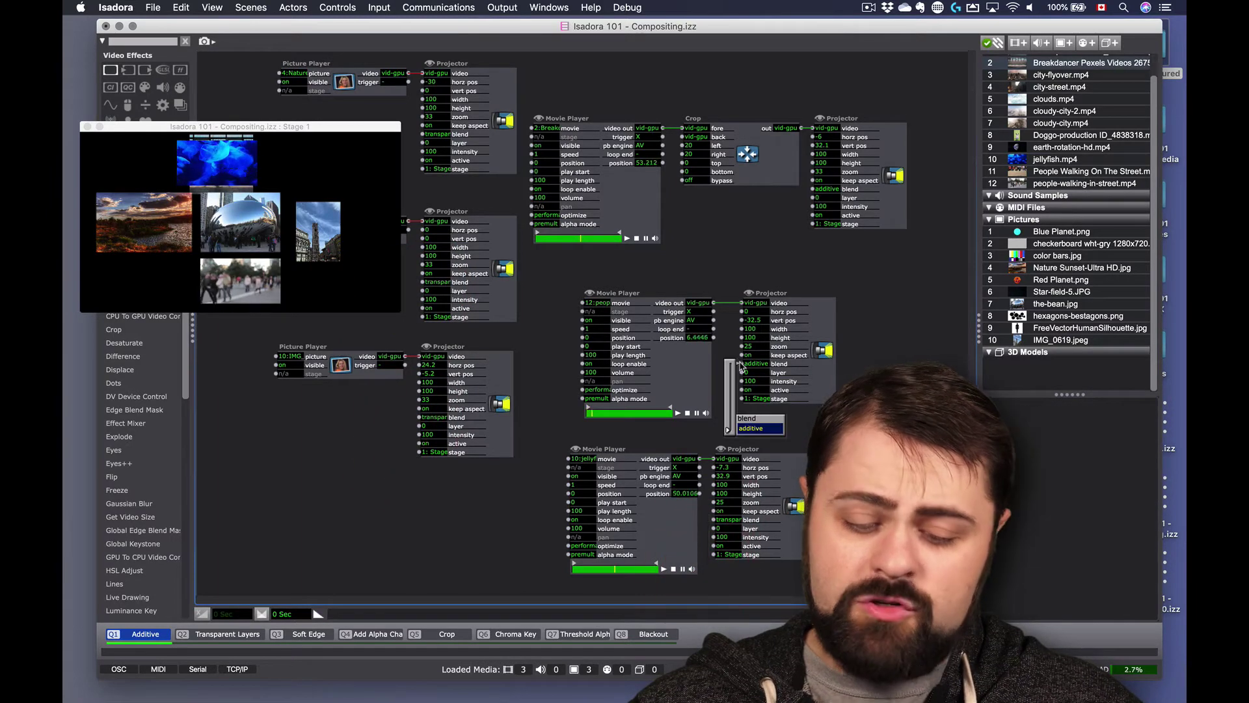
left_click(722, 393)
left_click(709, 240)
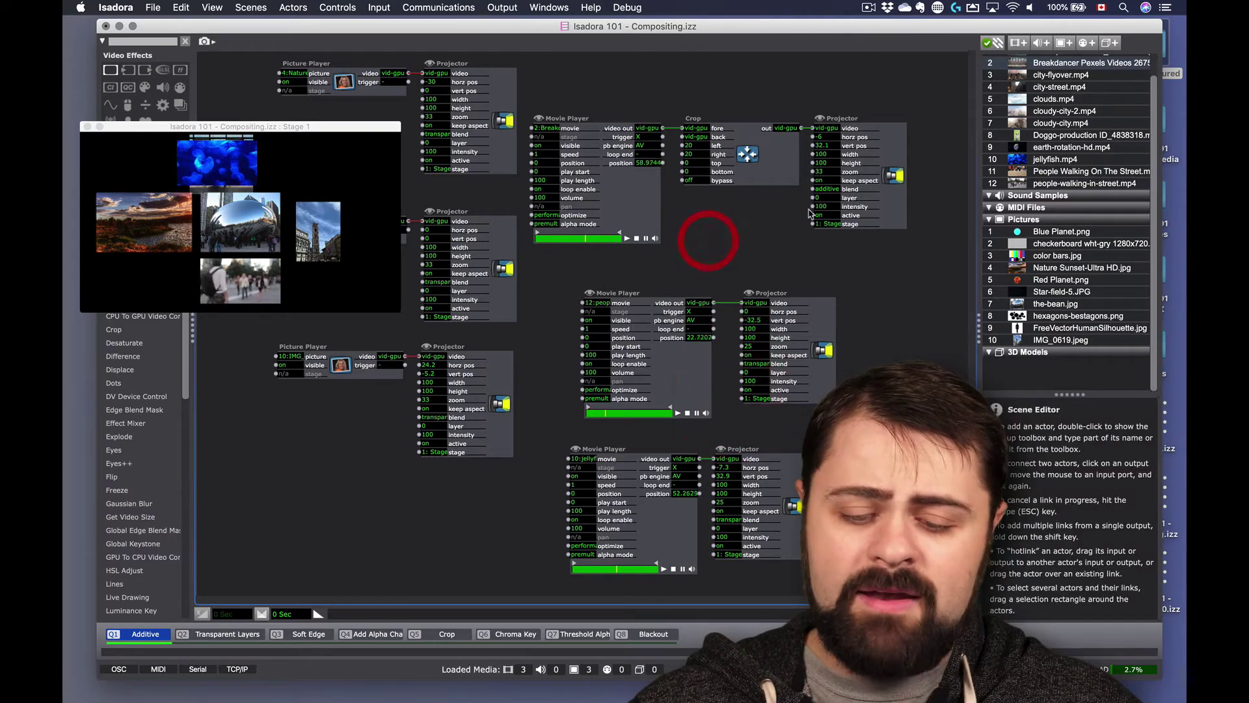
left_click_drag(809, 189, 798, 224)
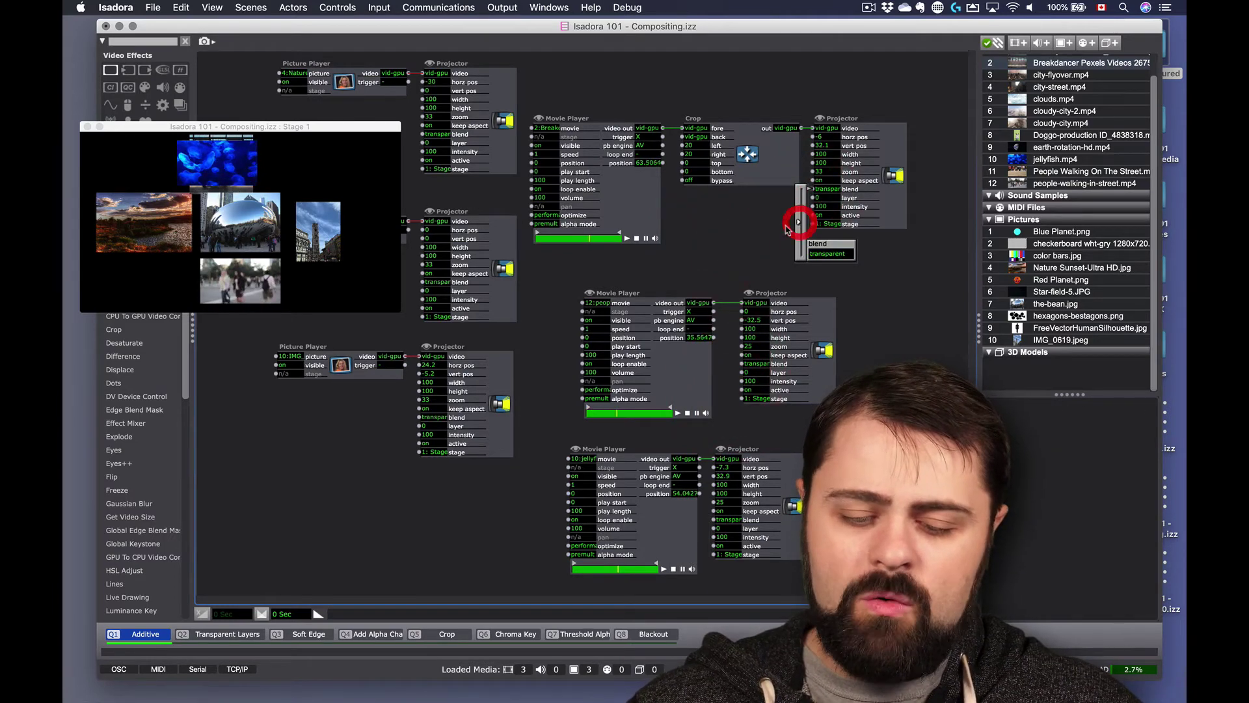
left_click(787, 226)
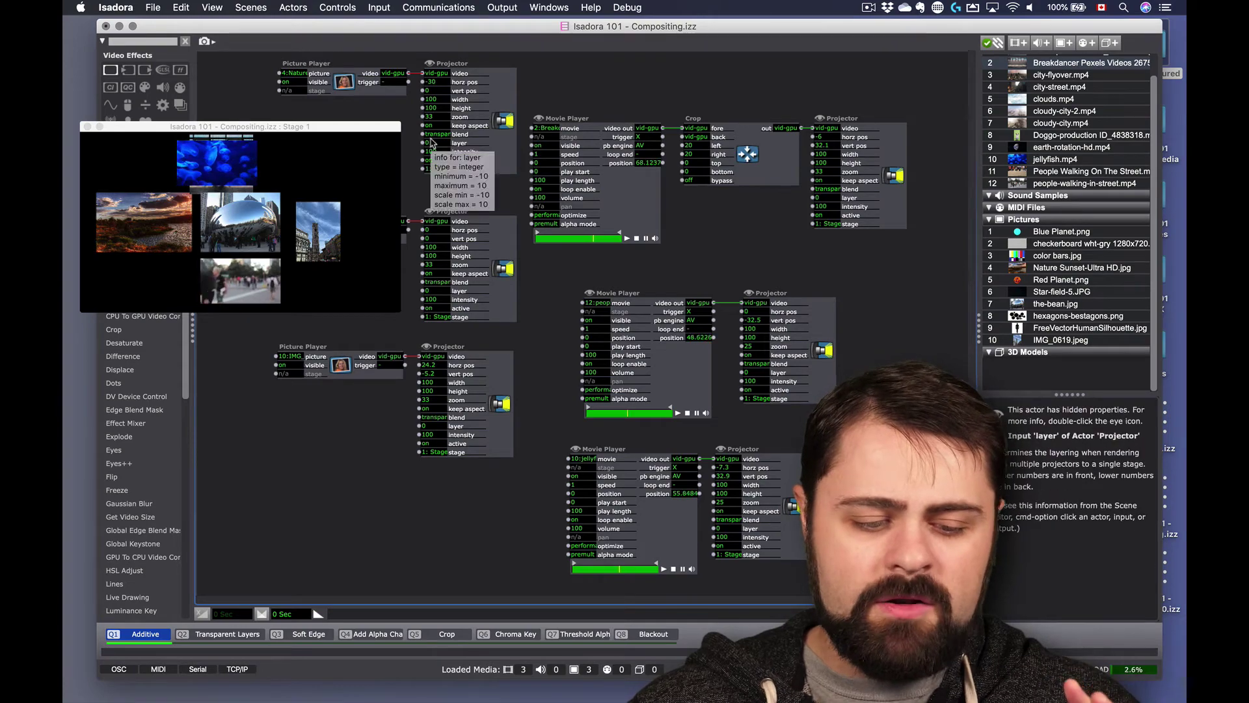
left_click_drag(385, 132, 408, 141)
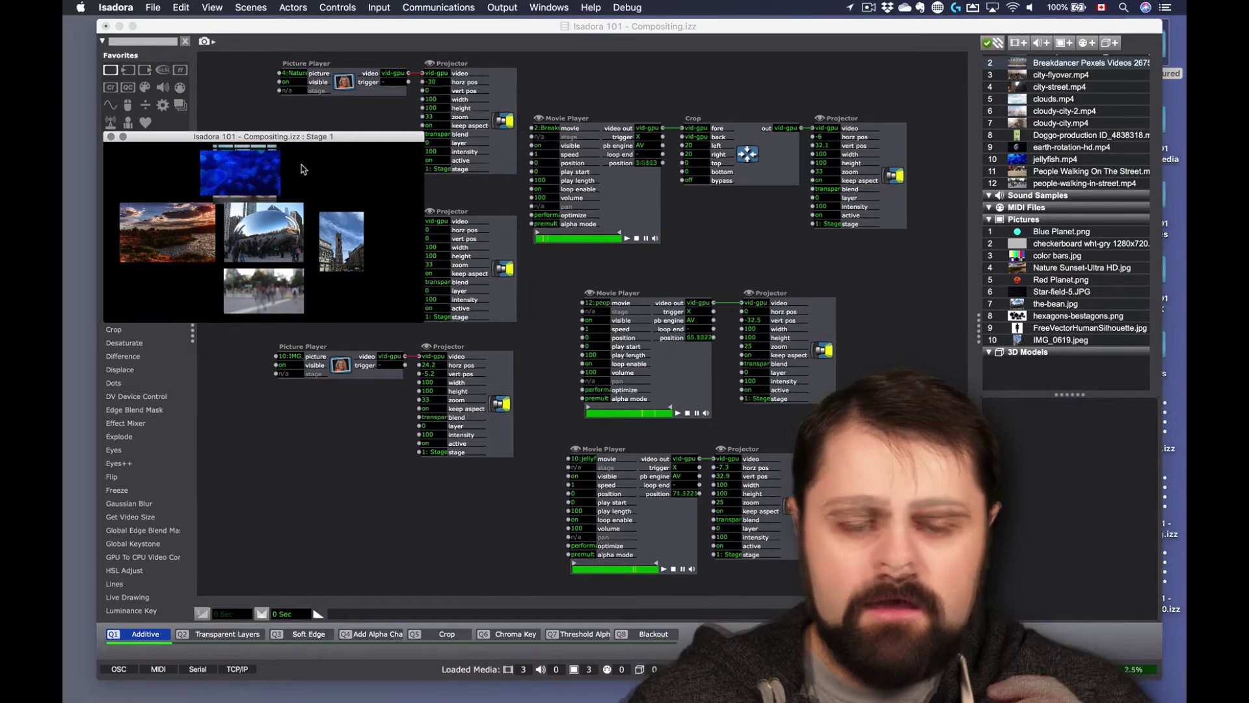
Move the Stage 1 preview window up and to the left
left_click_drag(311, 141, 281, 98)
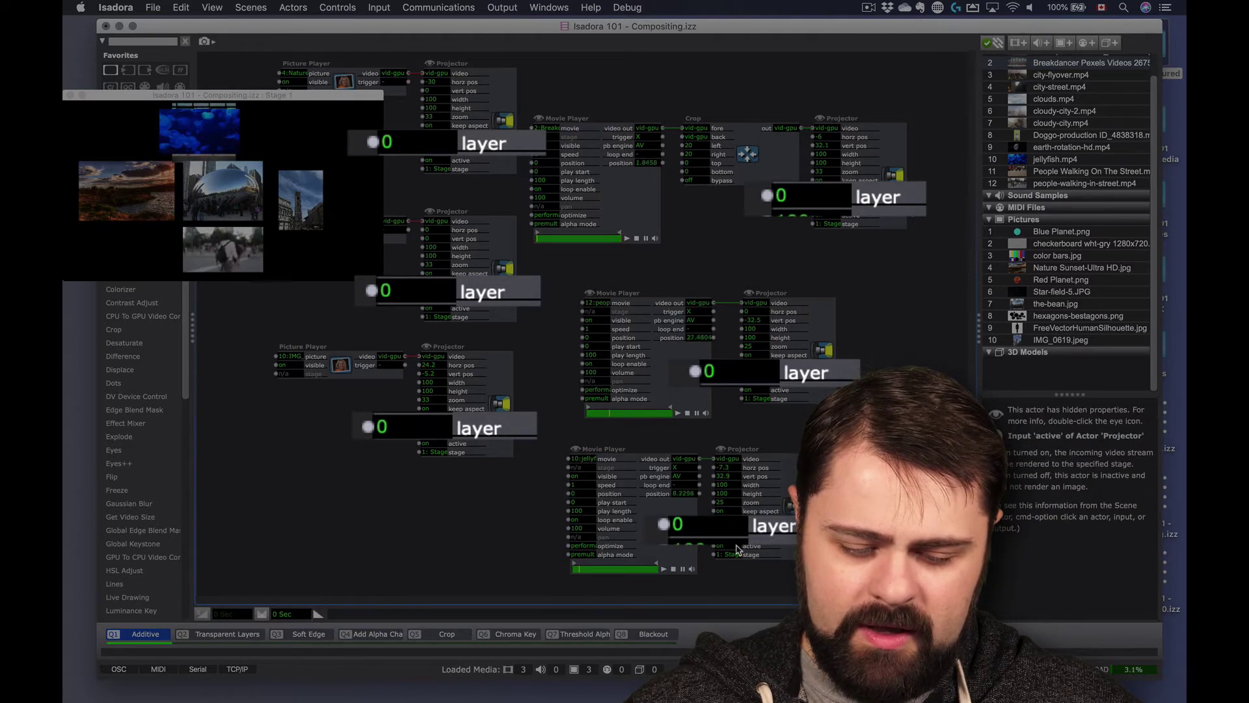
Put the jellyfish, people and cropped video projectors on layers 6, 5 and 3
left_click(715, 525)
type("6")
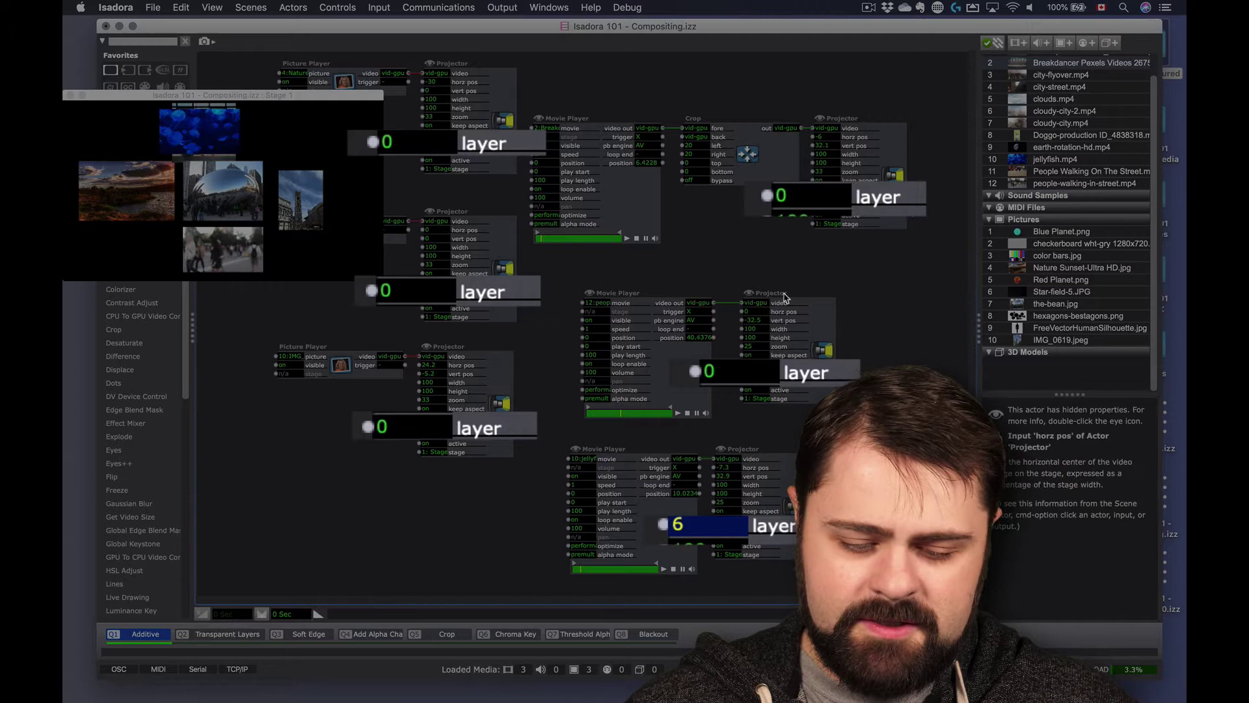
key("Return")
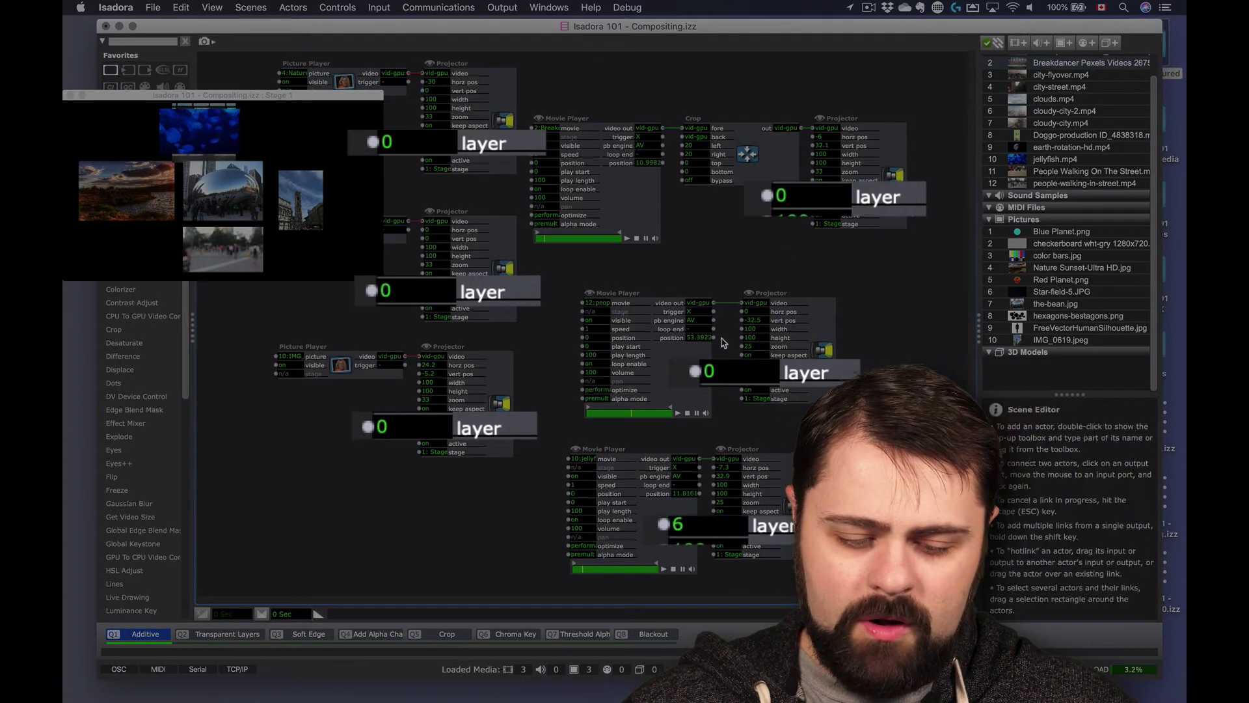
left_click(731, 370)
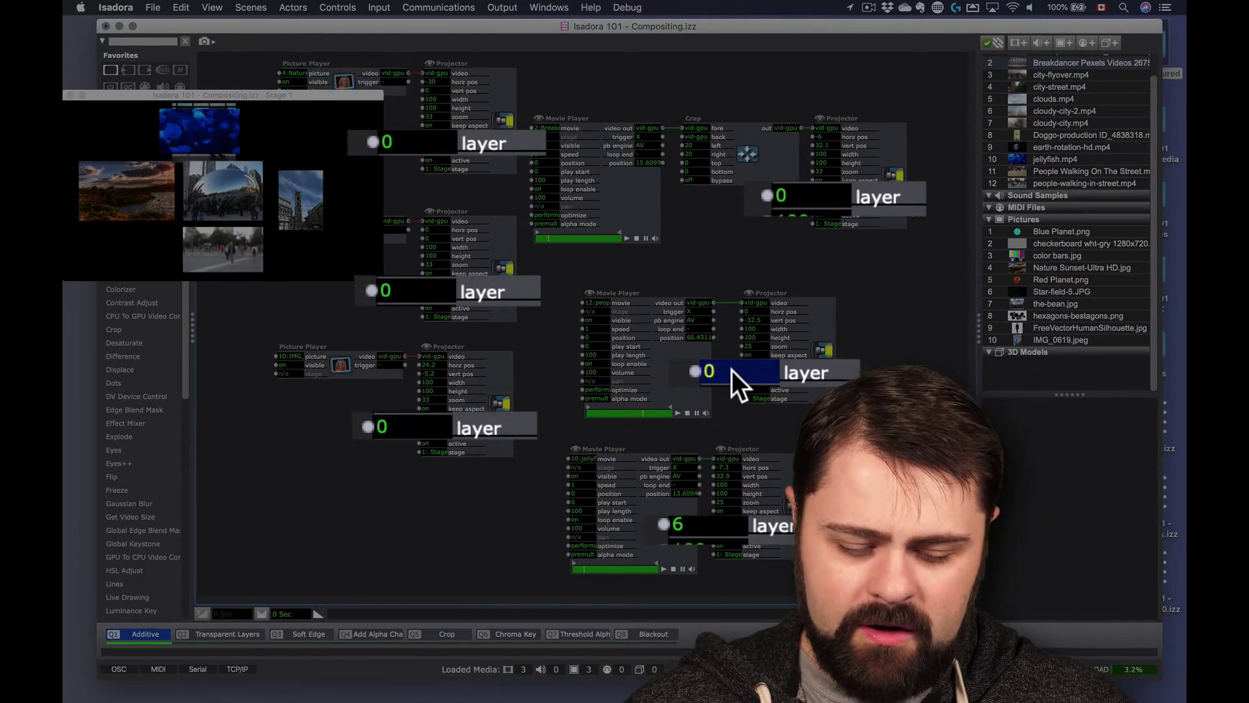
type("5")
key("Return")
left_click(810, 193)
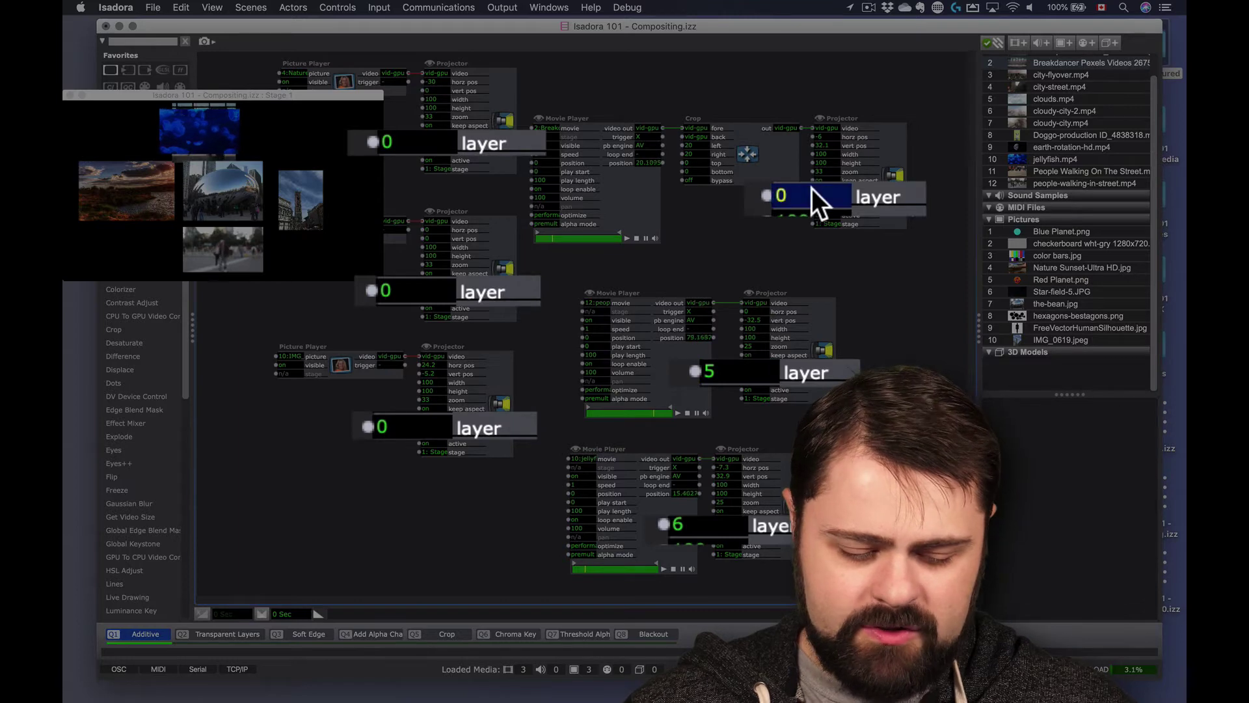
type("3")
key("Return")
Put the lower, middle and top picture projectors on layers 4, 2 and 1
left_click(394, 431)
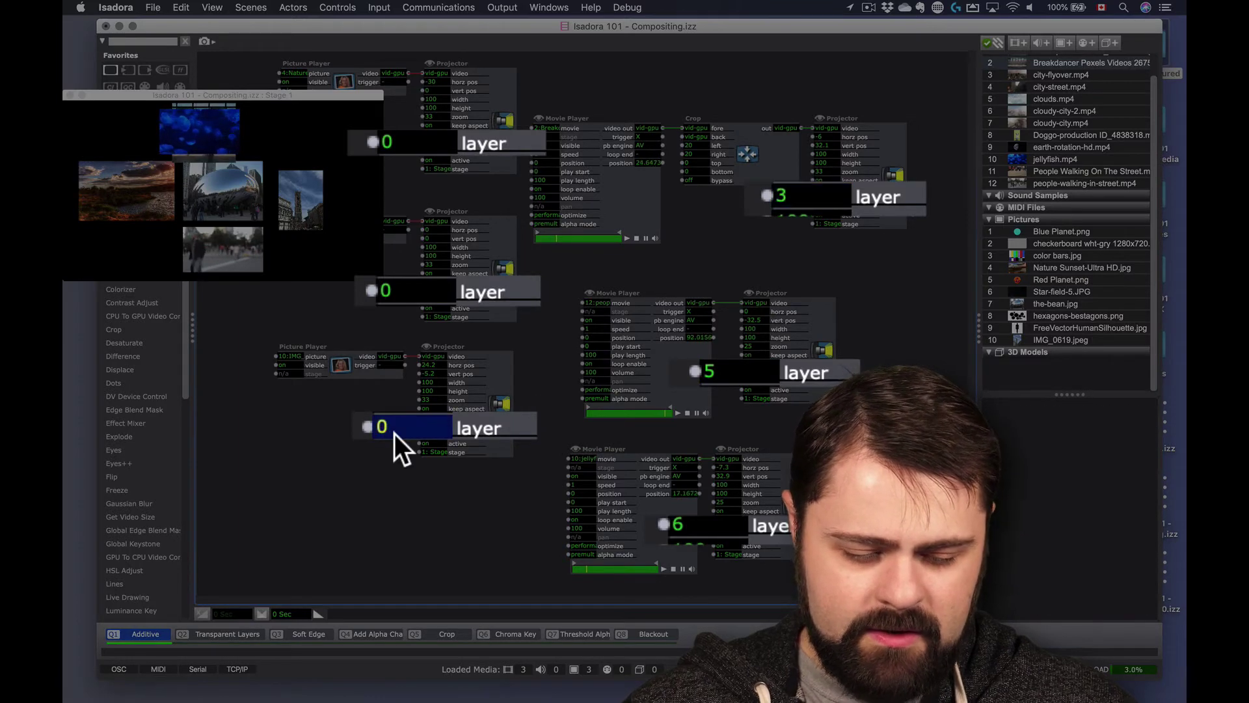
type("3")
key("BackSpace")
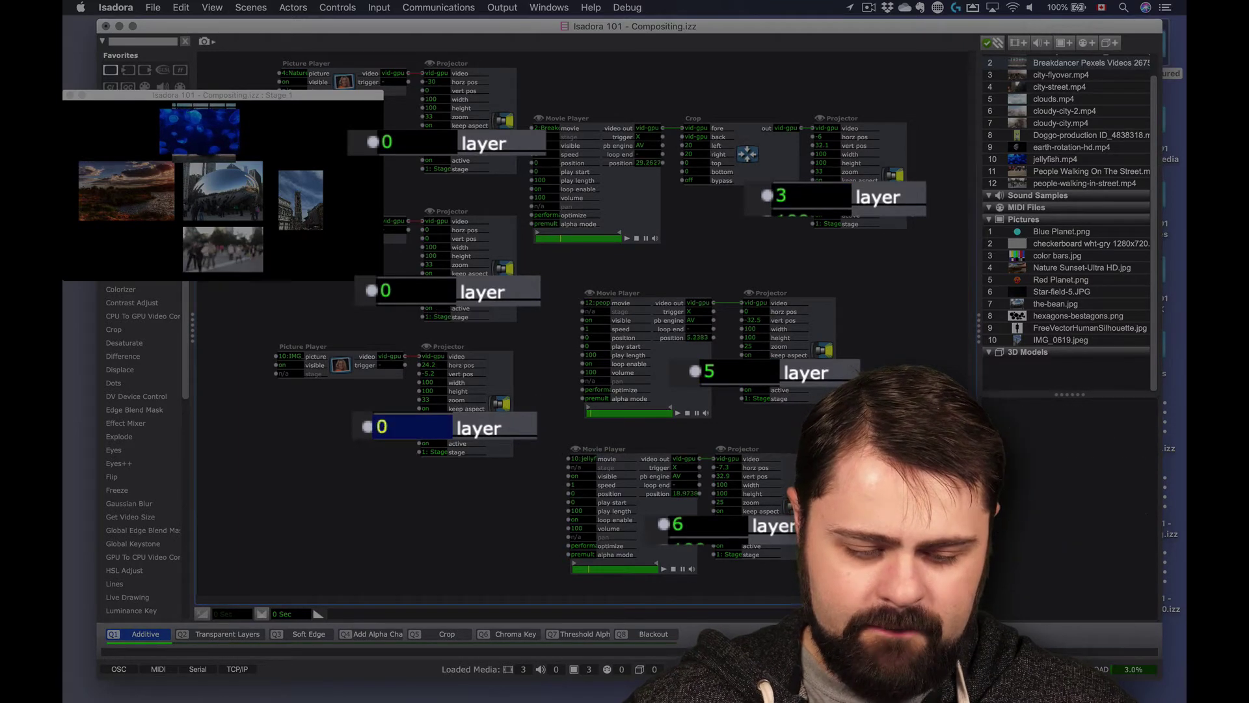
type("4")
key("Return")
left_click(408, 288)
type("2")
key("Return")
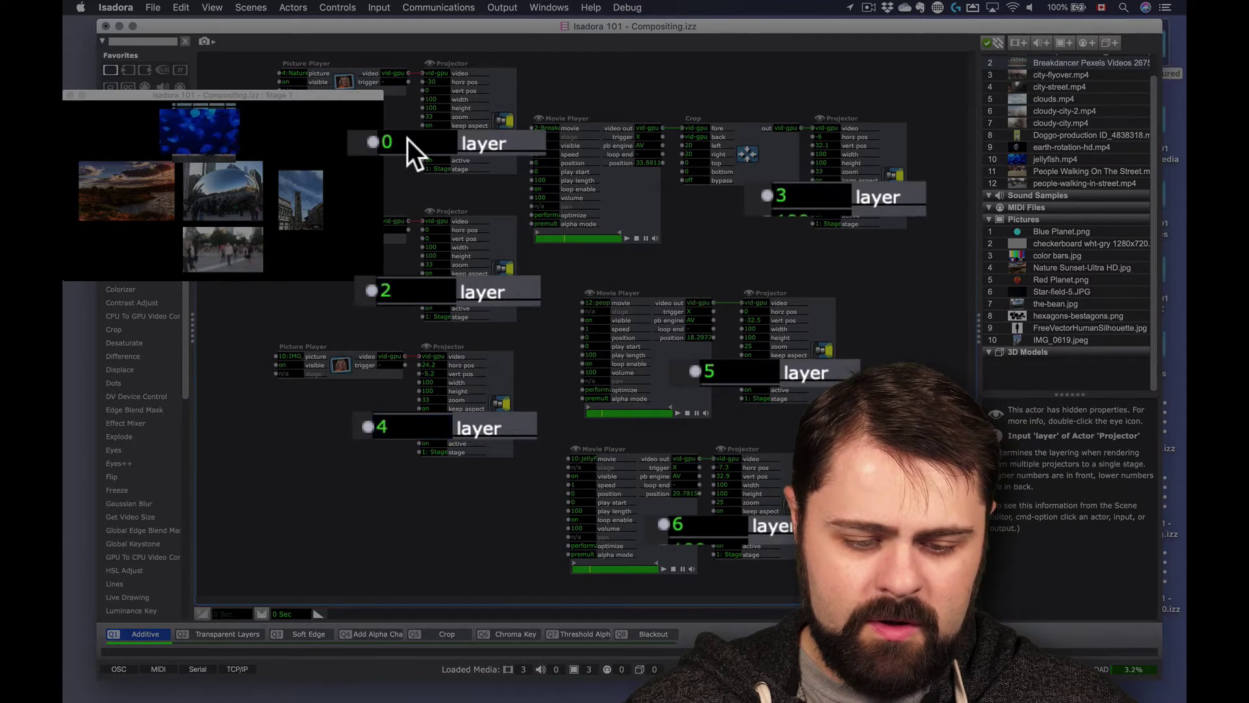
left_click(407, 141)
type("1")
key("Return")
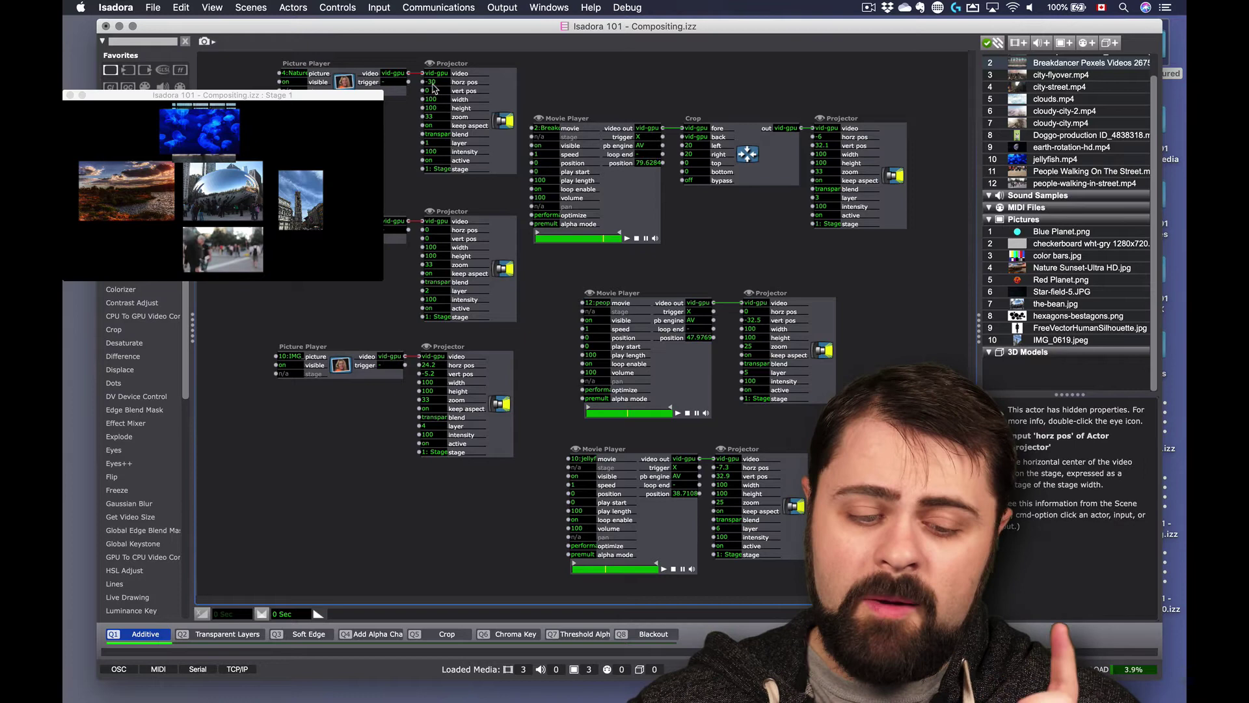
type("0")
Set position 0 on the top, lower picture, jellyfish and cropped video projectors
key("Return")
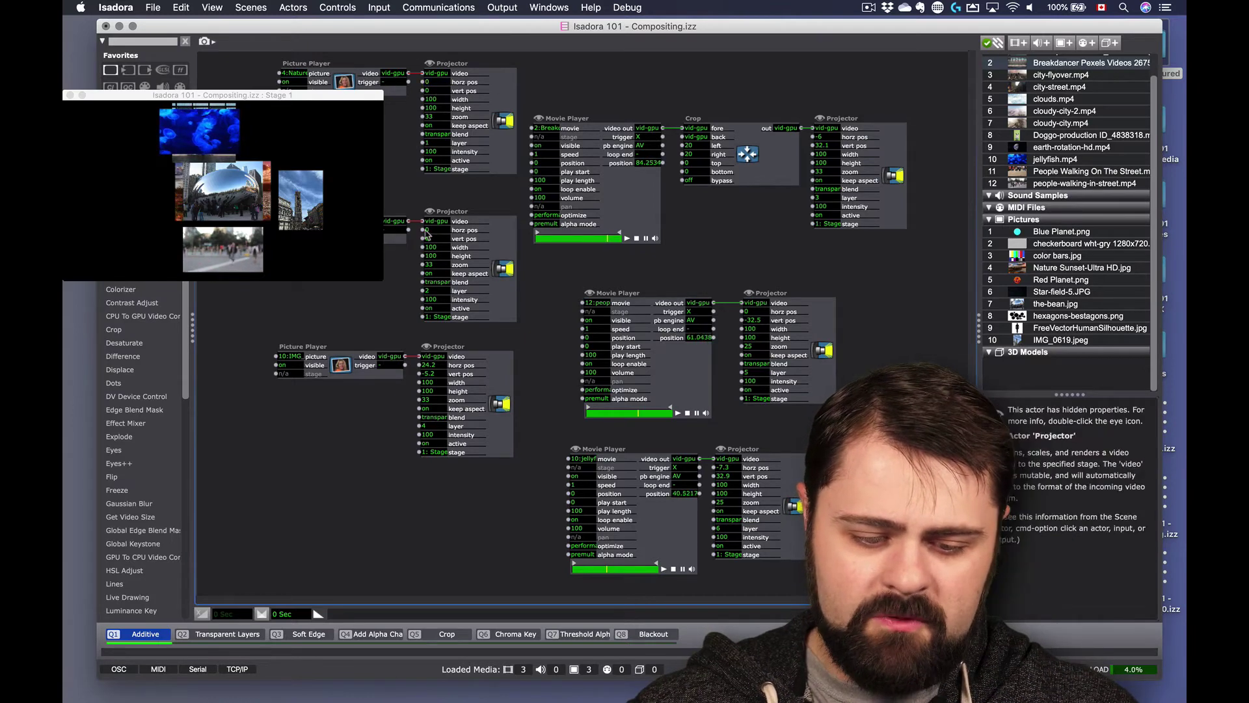
left_click(436, 364)
type("0")
key("Return")
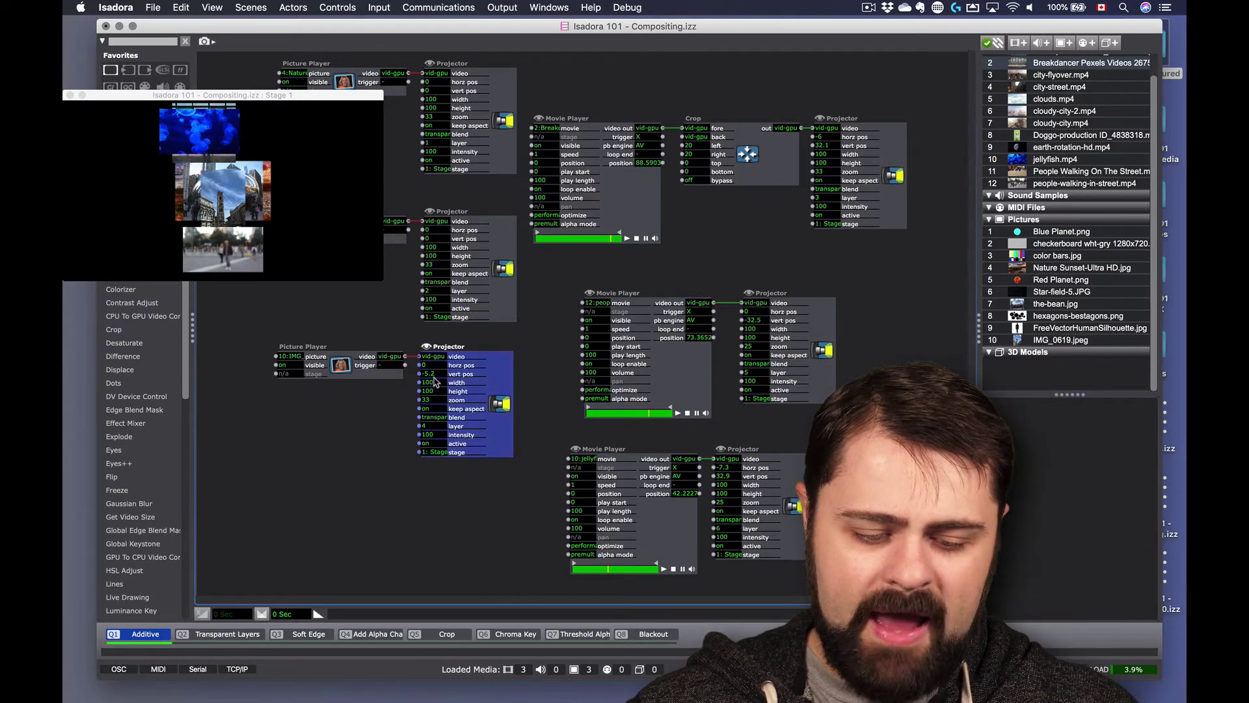
left_click(727, 468)
type("0")
key("Return")
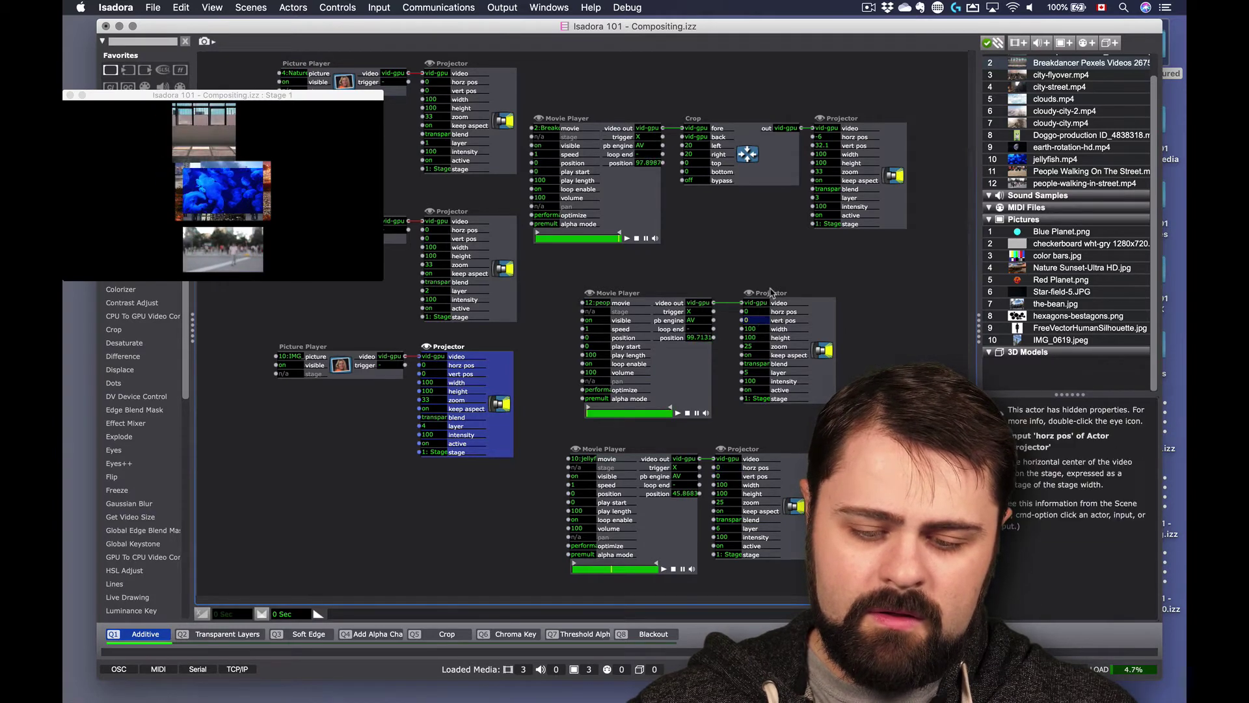
left_click(825, 146)
type("0")
key("Return")
left_click(770, 94)
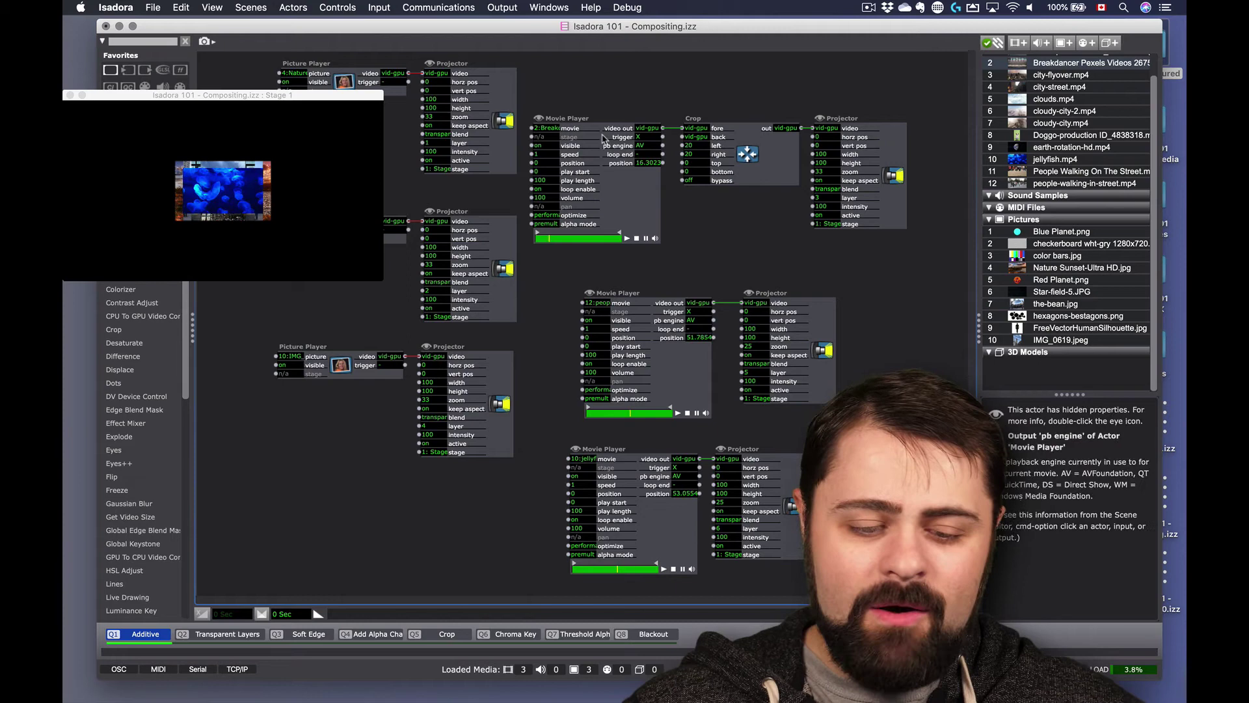
Shift the jellyfish video to horz pos 32, the people video to 16, and the cropped video sideways
left_click(811, 138)
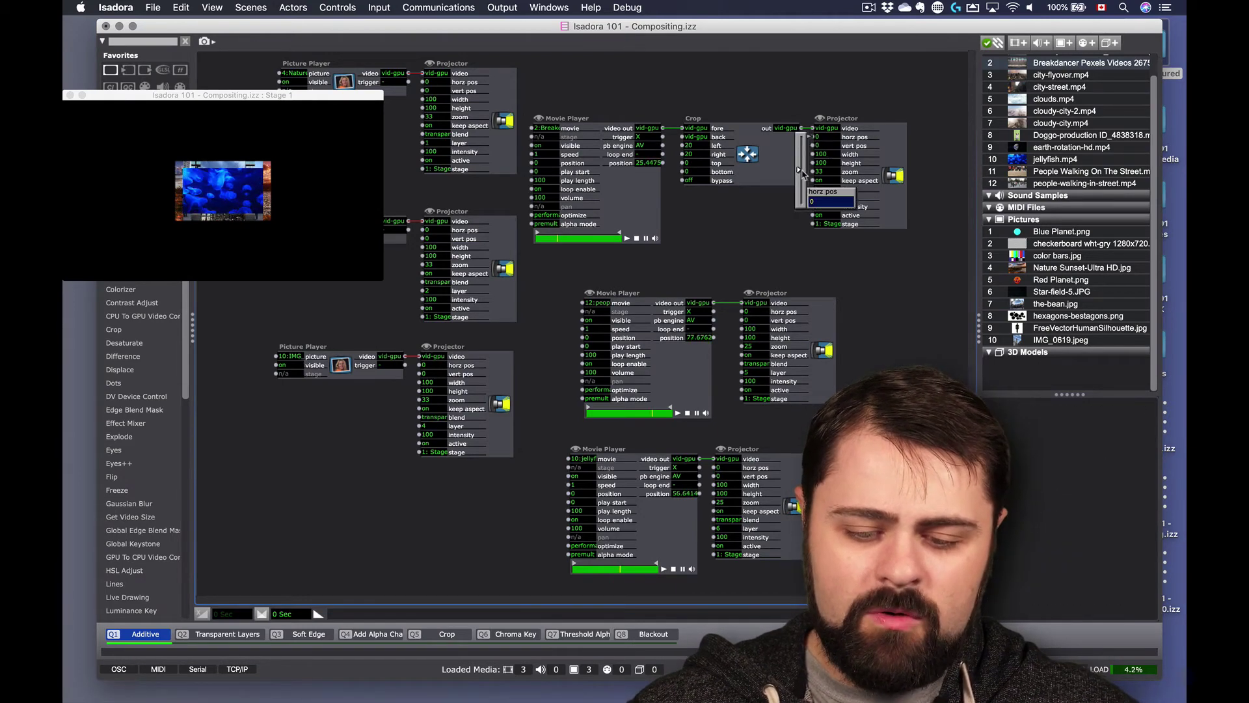
left_click(714, 468)
left_click_drag(698, 503, 699, 497)
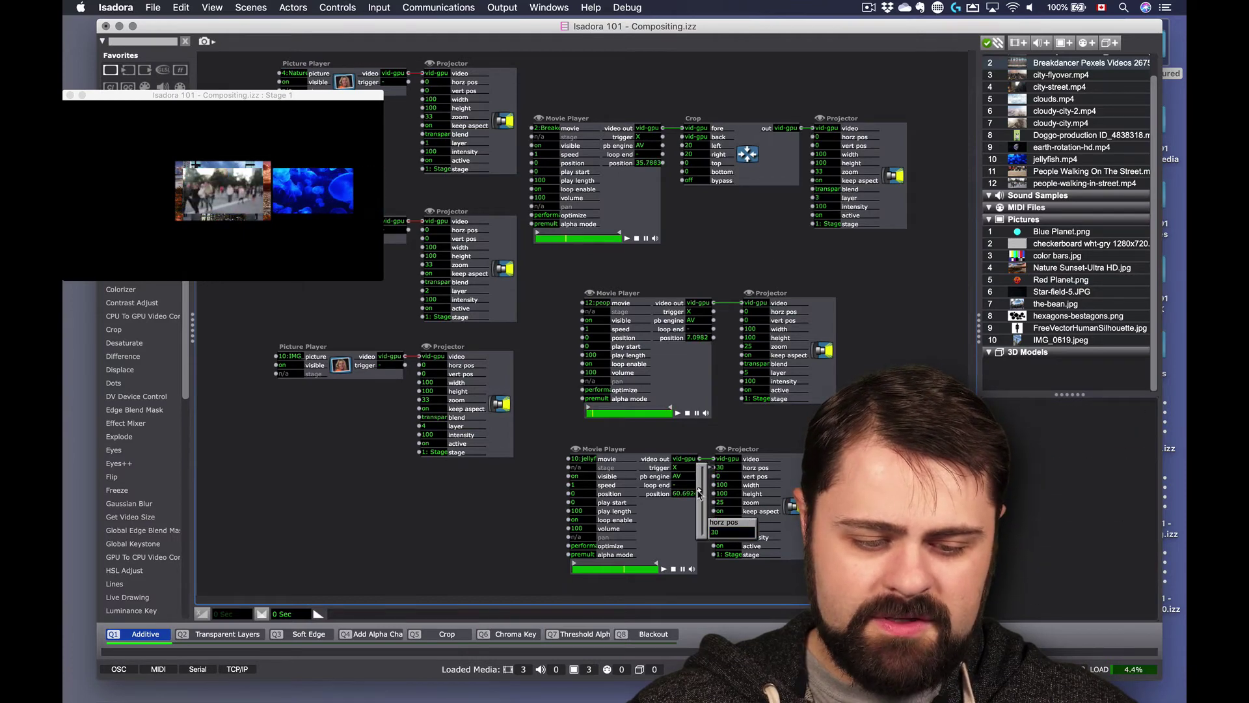
left_click(743, 314)
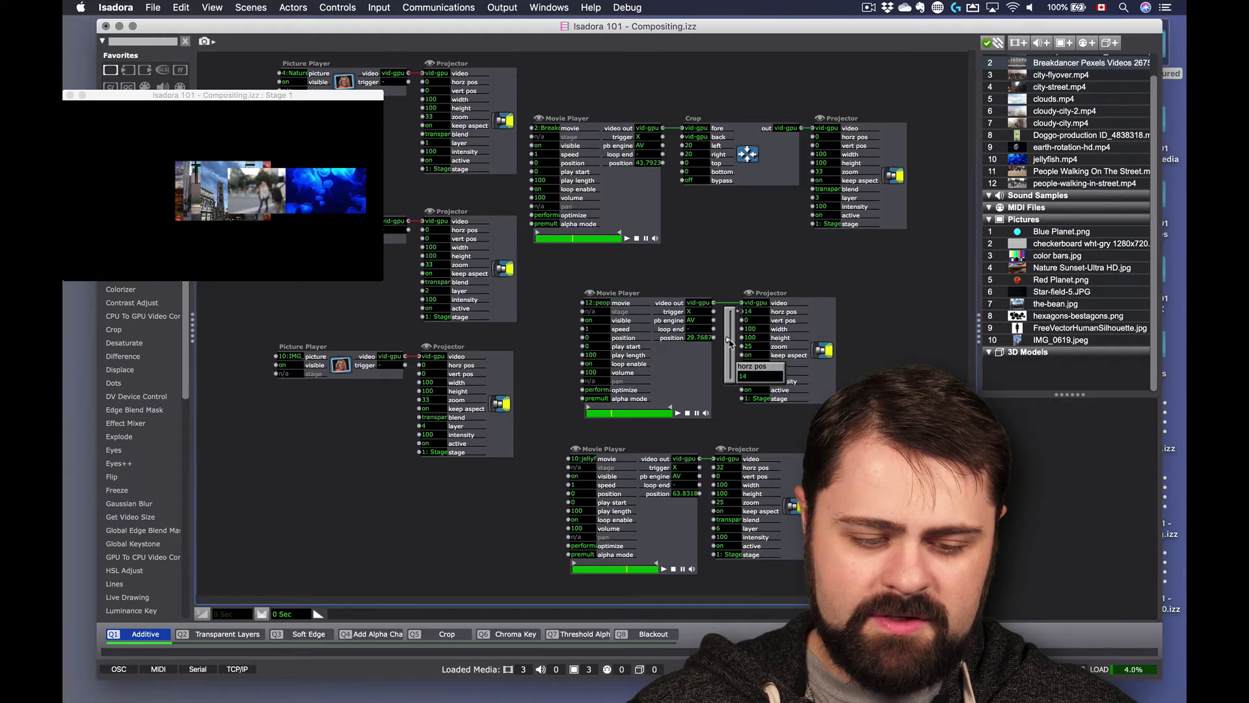
left_click(811, 137)
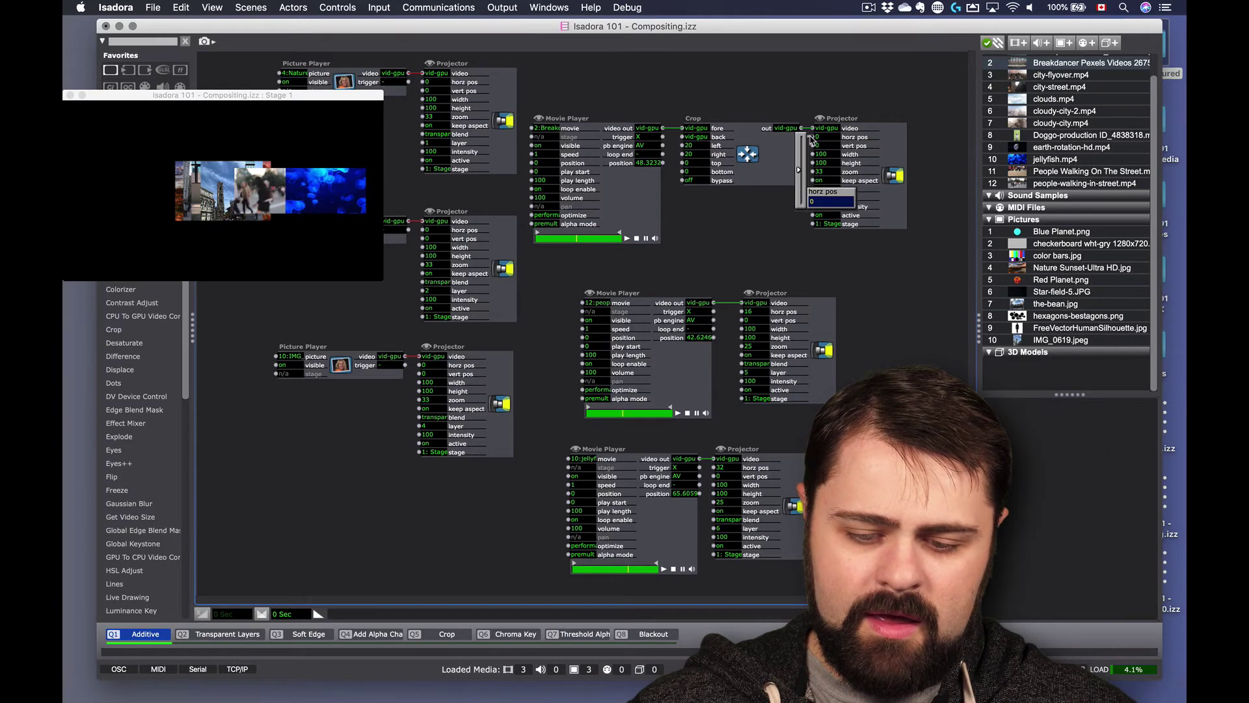
left_click_drag(798, 170, 799, 165)
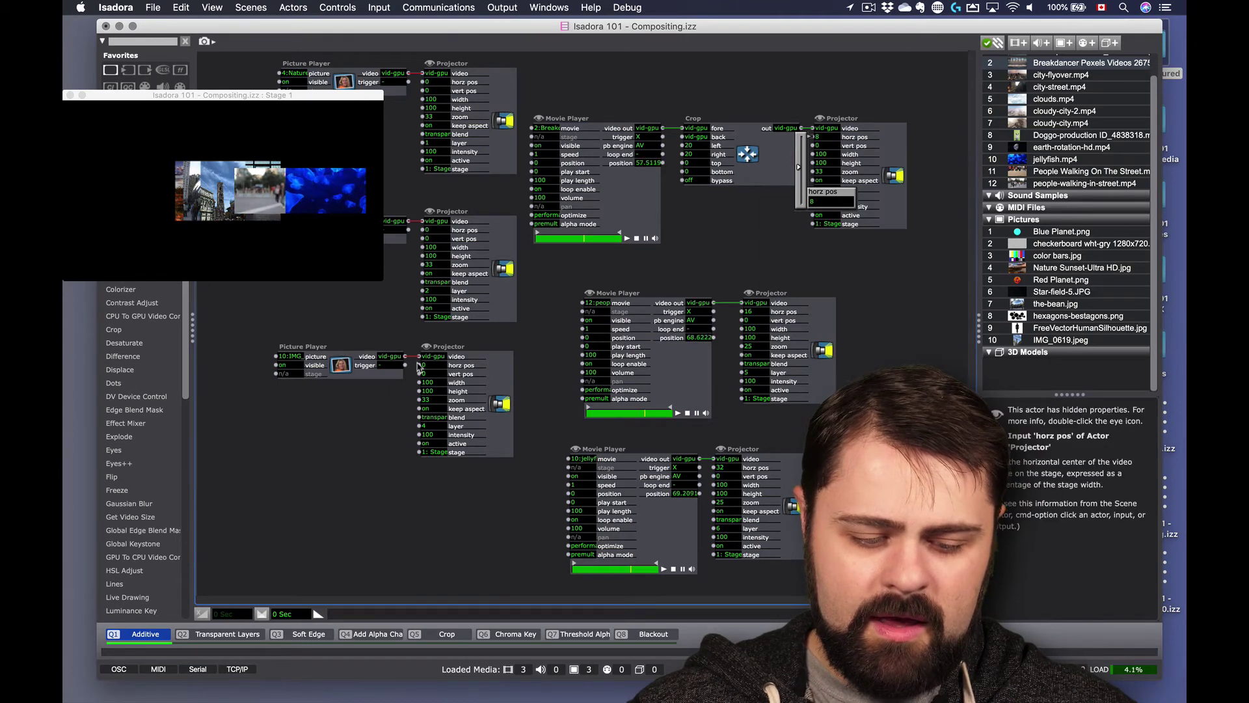
Slide the middle picture to horz pos -12 and the sunset picture to -28
left_click(421, 232)
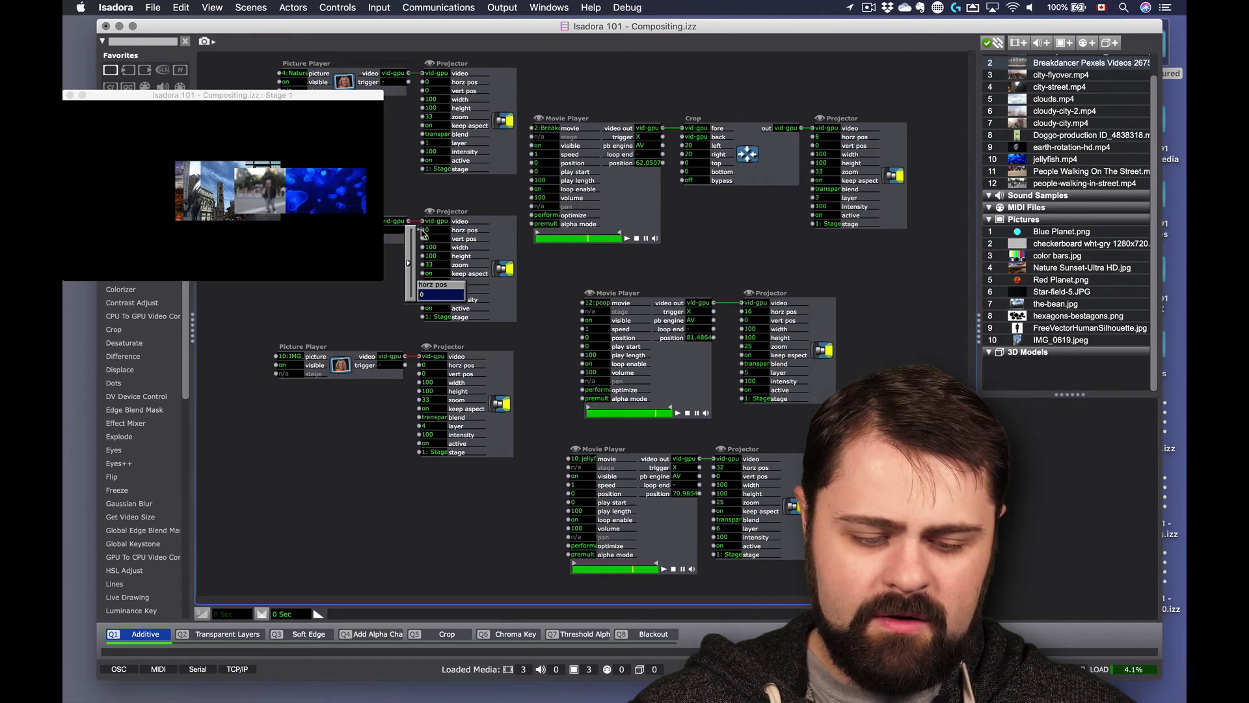
left_click_drag(409, 264, 407, 276)
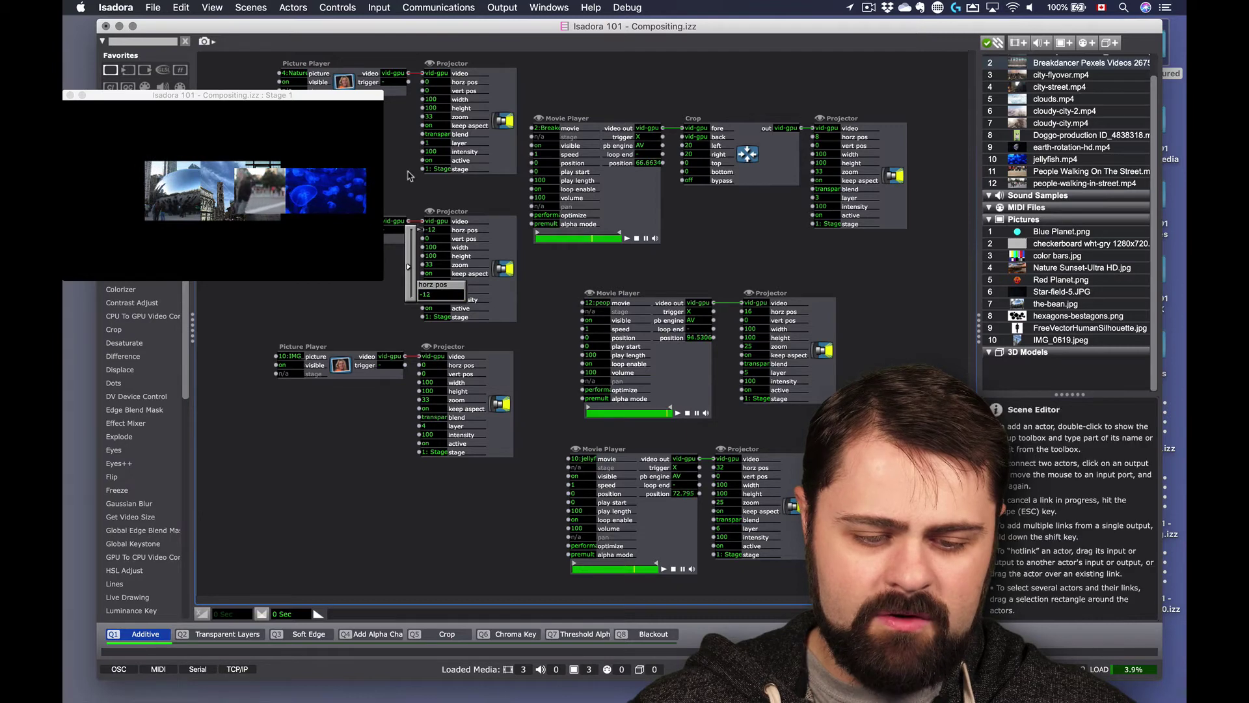
left_click(422, 82)
mouse_move(426, 83)
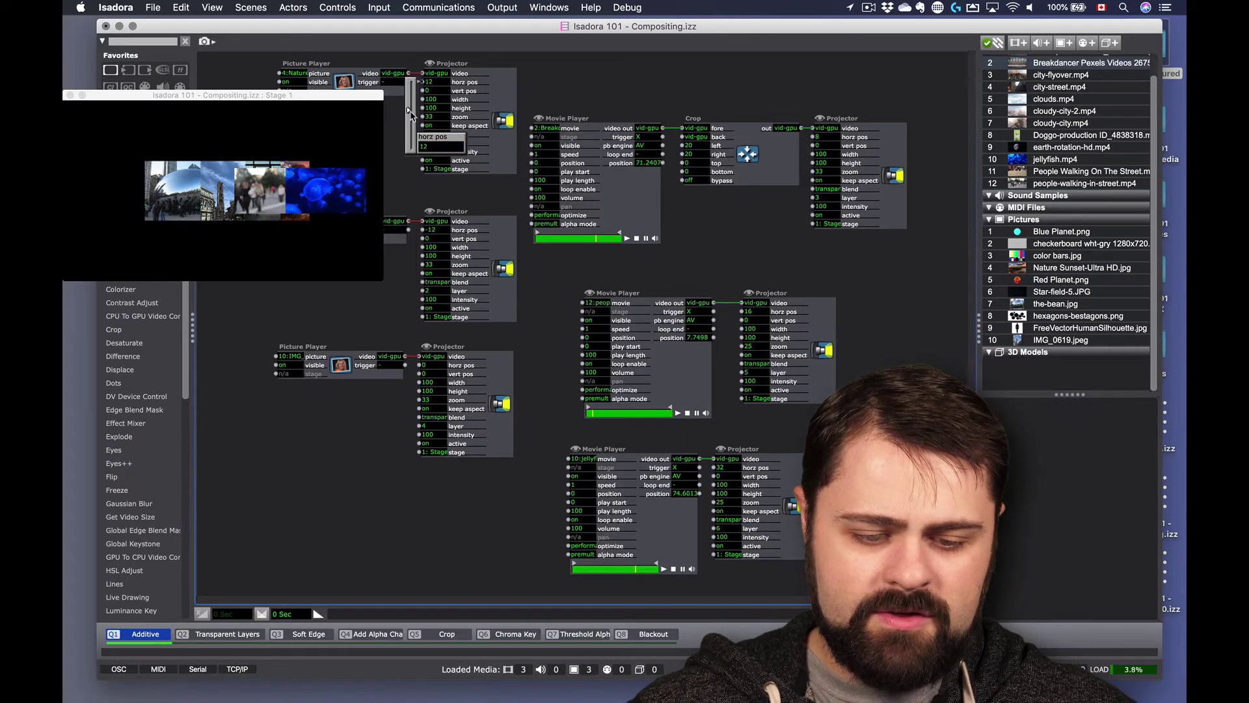
left_click_drag(410, 122, 411, 129)
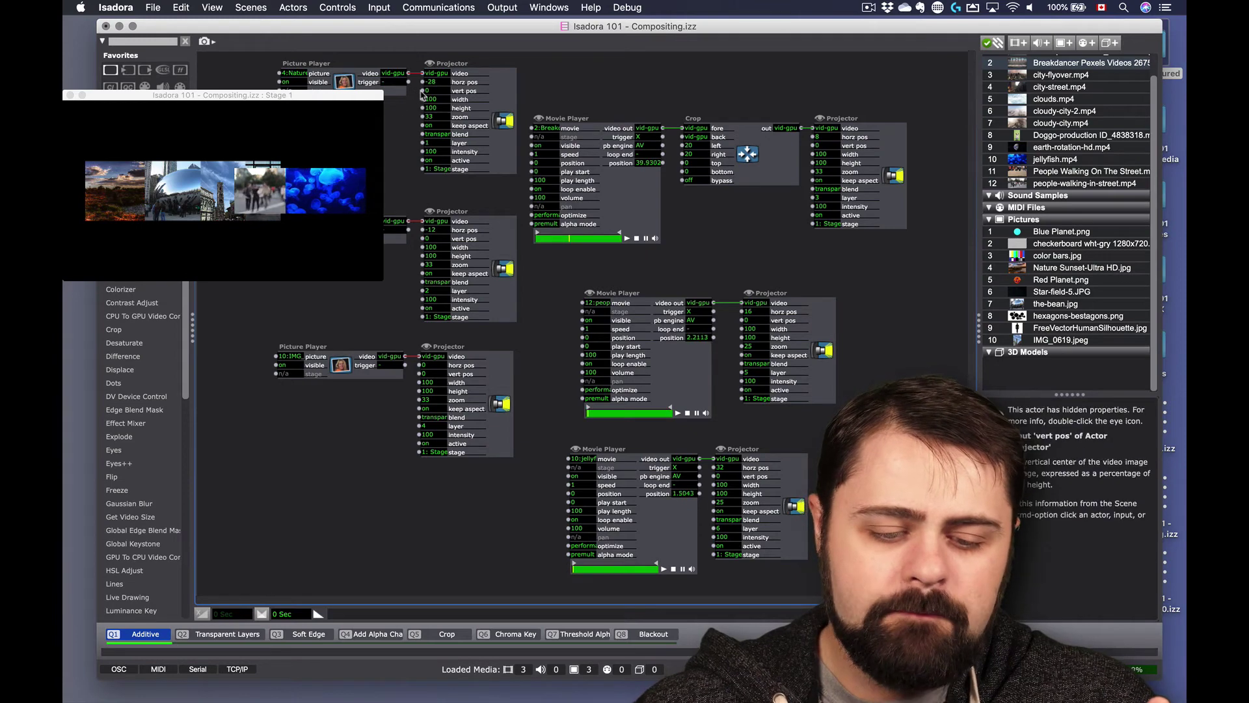
Set vert pos to -24 for the sunset, -22 for the cropped dancer, 17.7 for the street-people image
mouse_move(422, 102)
left_mouse_down()
mouse_move(472, 252)
mouse_move(547, 110)
left_mouse_up()
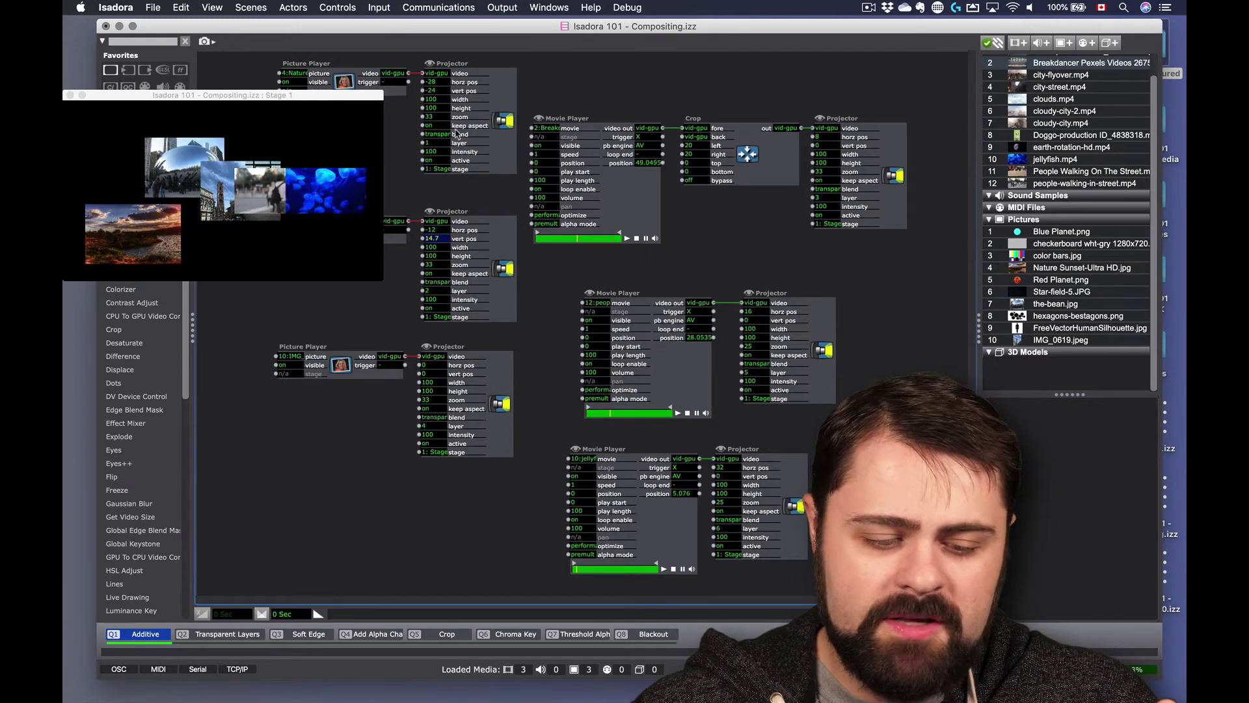
left_click_drag(825, 146, 791, 296)
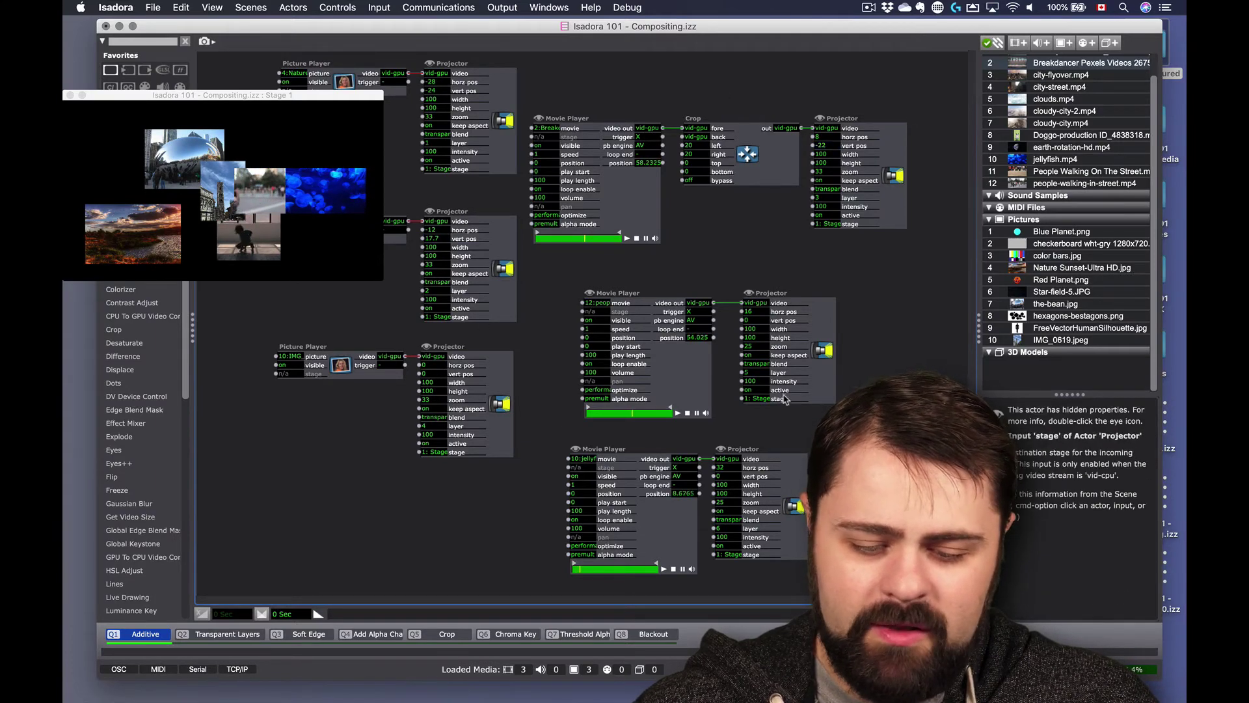
left_click_drag(750, 321, 771, 195)
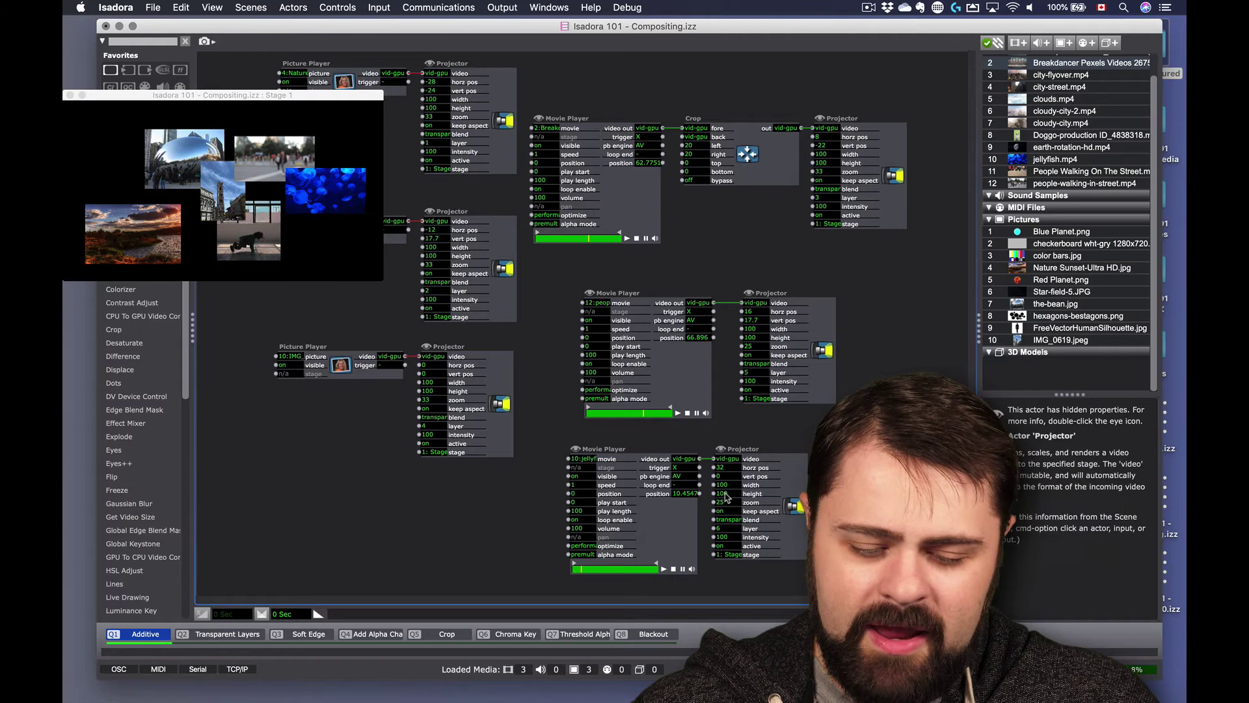